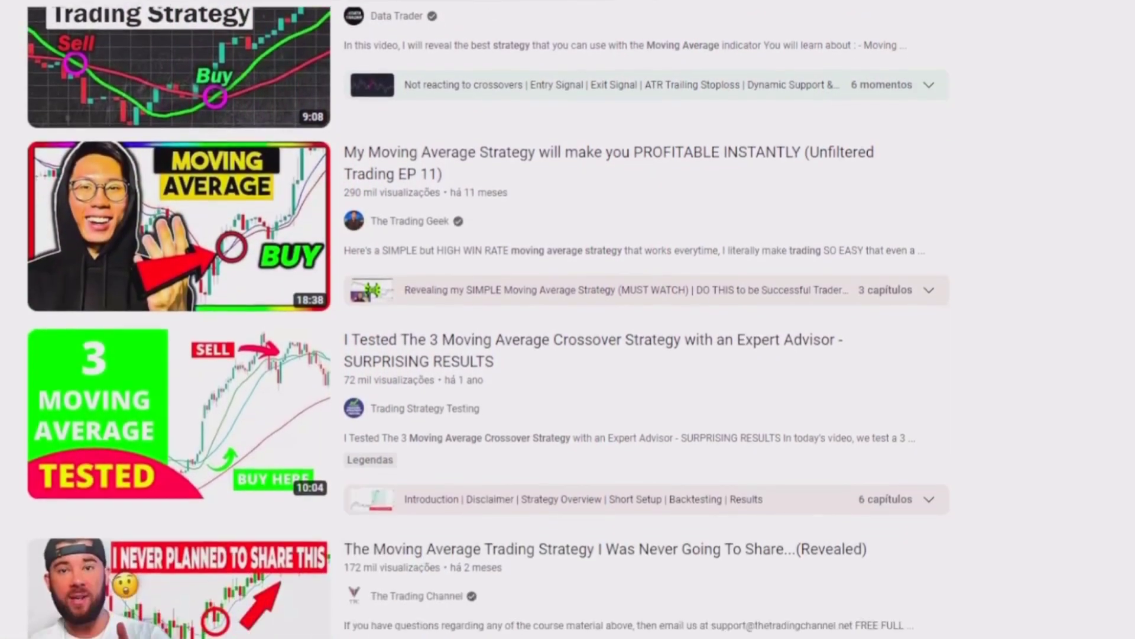
Scroll down through the YouTube search results for moving average crossover strategies
{"action": "scroll", "coordinate": [567, 319], "scroll_direction": "down", "scroll_amount": 15}
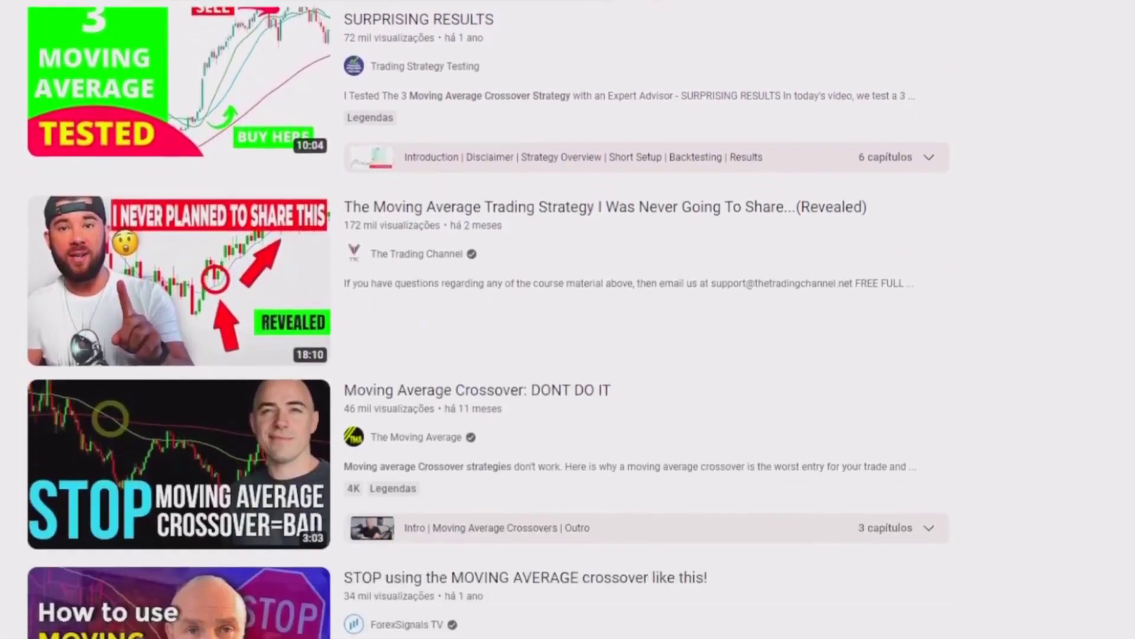
{"action": "scroll", "coordinate": [568, 319], "scroll_direction": "down", "scroll_amount": 20}
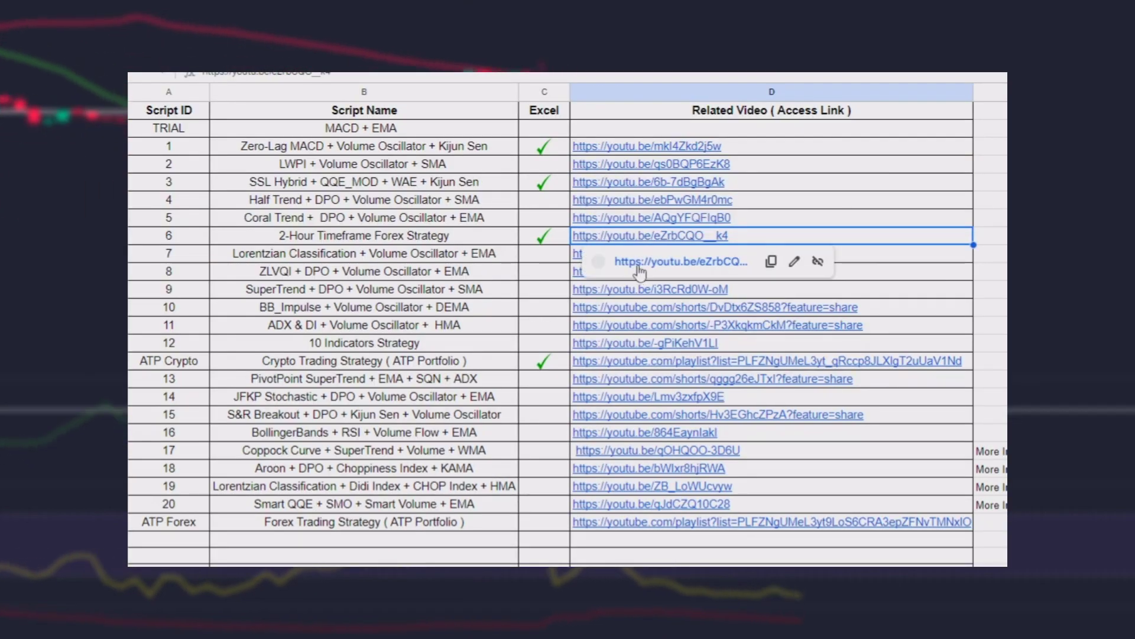
{"action": "key", "text": "Down"}
{"action": "key", "text": "Down"}
{"action": "key", "text": "Down"}
{"action": "key", "text": "Down"}
{"action": "key", "text": "Down"}
{"action": "key", "text": "Down"}
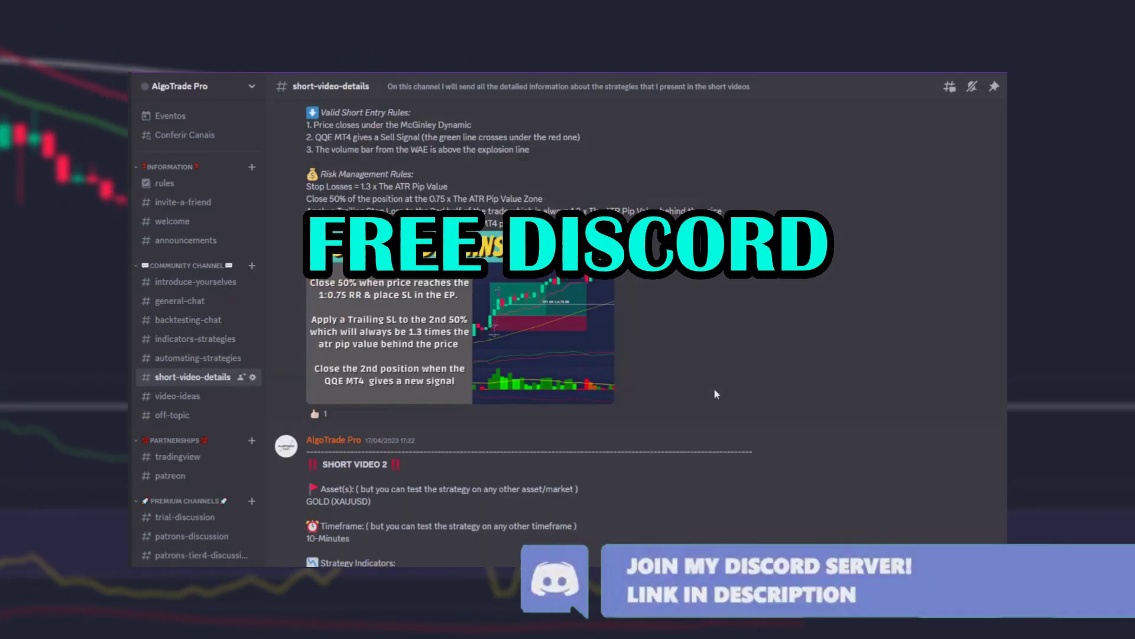
{"action": "scroll", "coordinate": [745, 391], "scroll_direction": "down", "scroll_amount": 3}
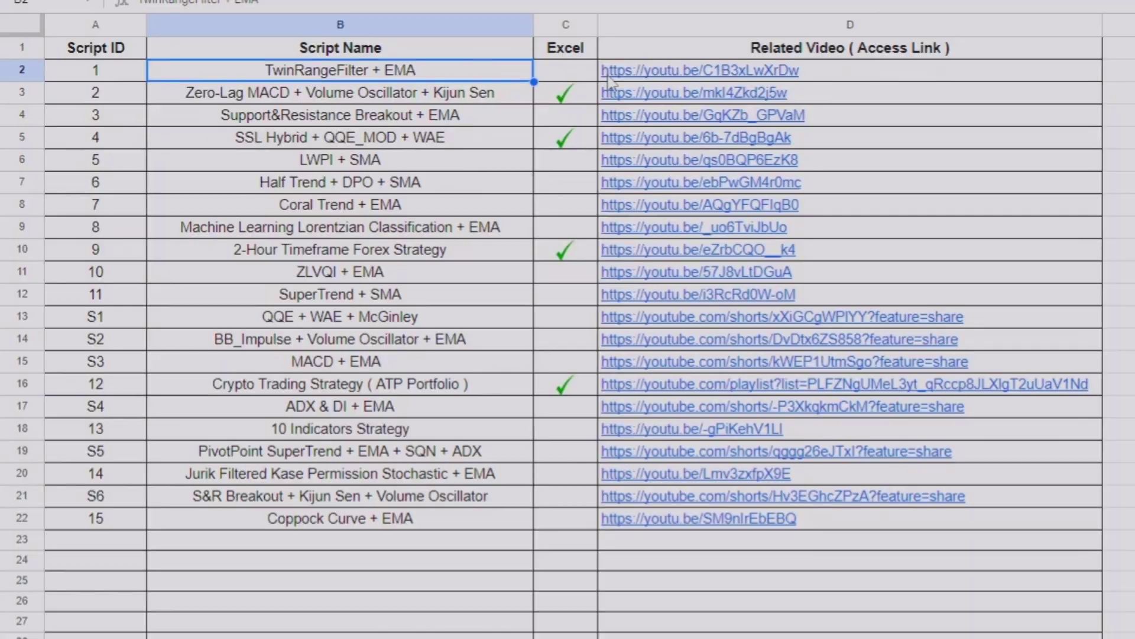
{"action": "left_click", "coordinate": [976, 70]}
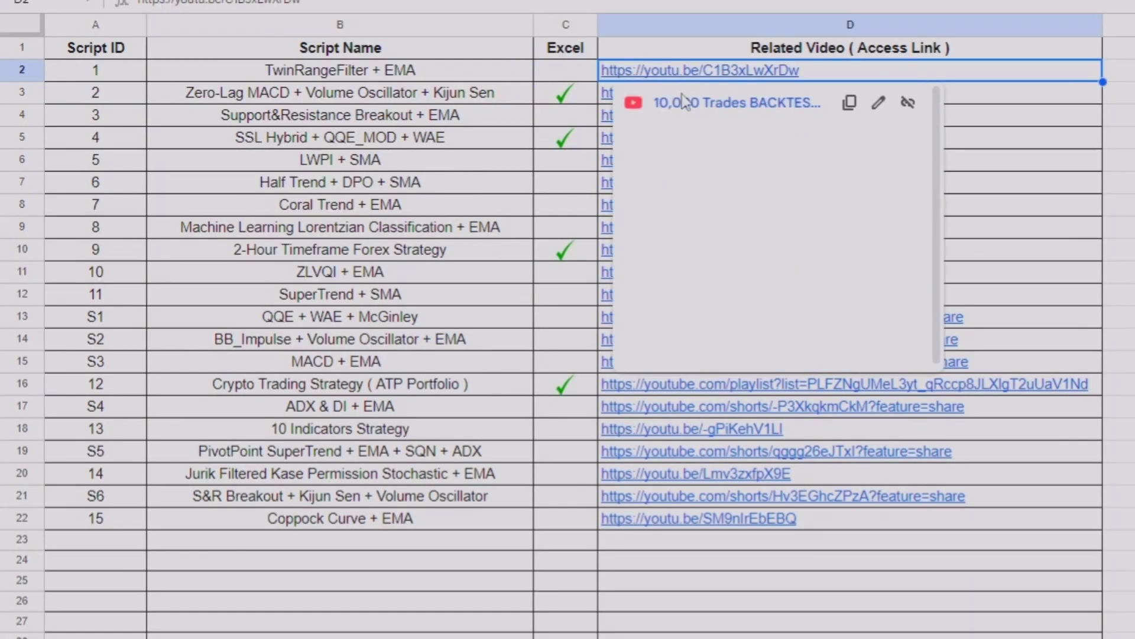
{"action": "left_click", "coordinate": [979, 185]}
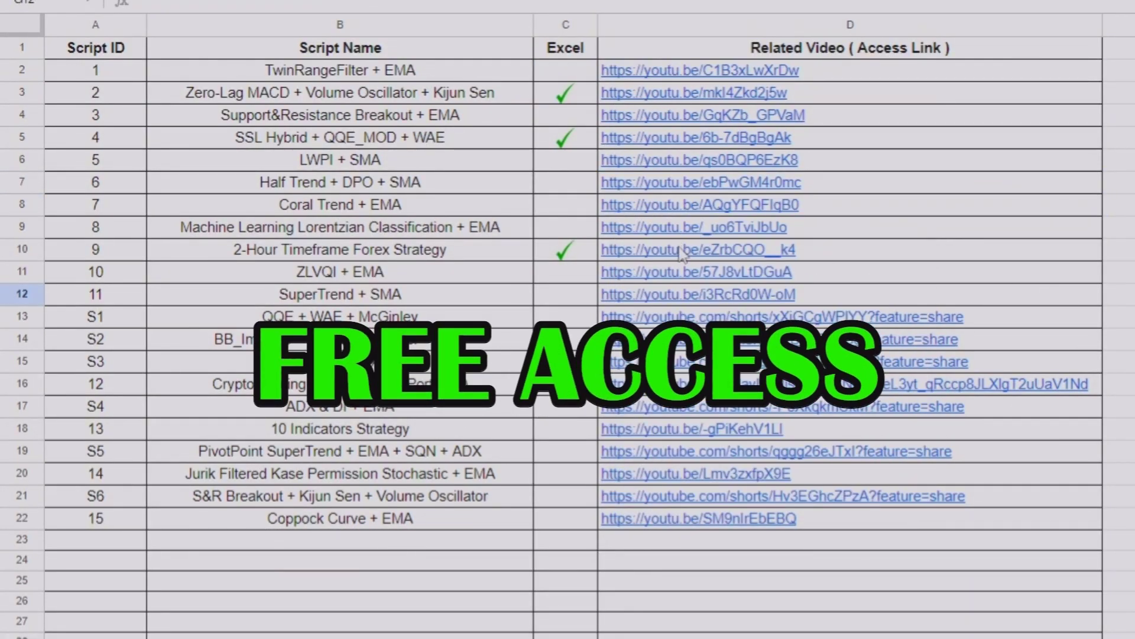
{"action": "left_click", "coordinate": [683, 254]}
{"action": "left_click", "coordinate": [674, 384]}
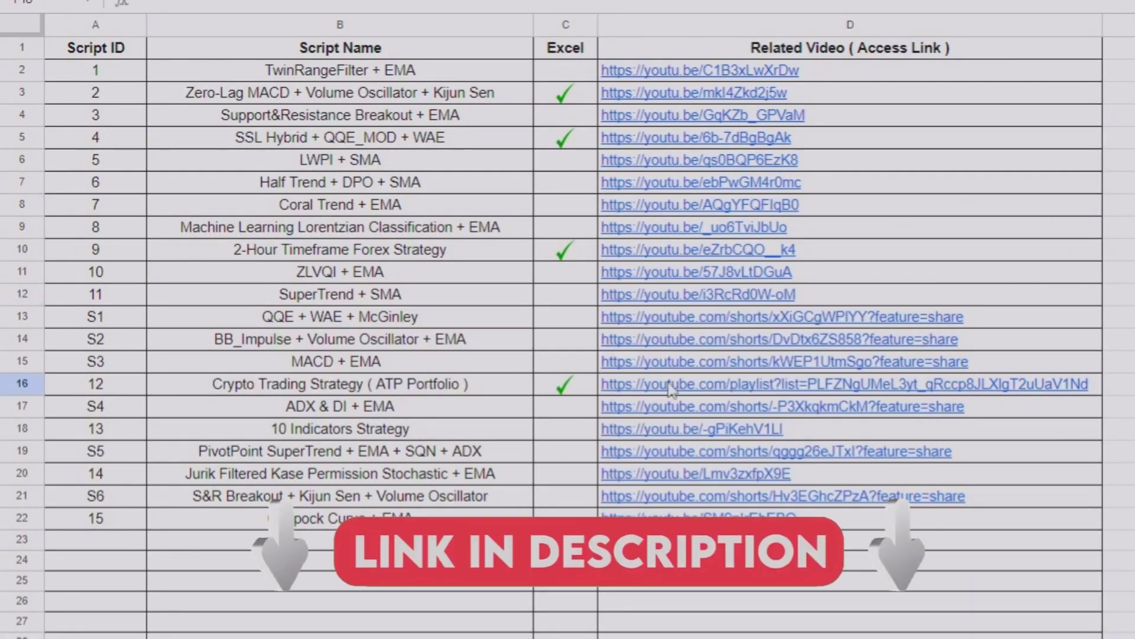
{"action": "left_click", "coordinate": [740, 518]}
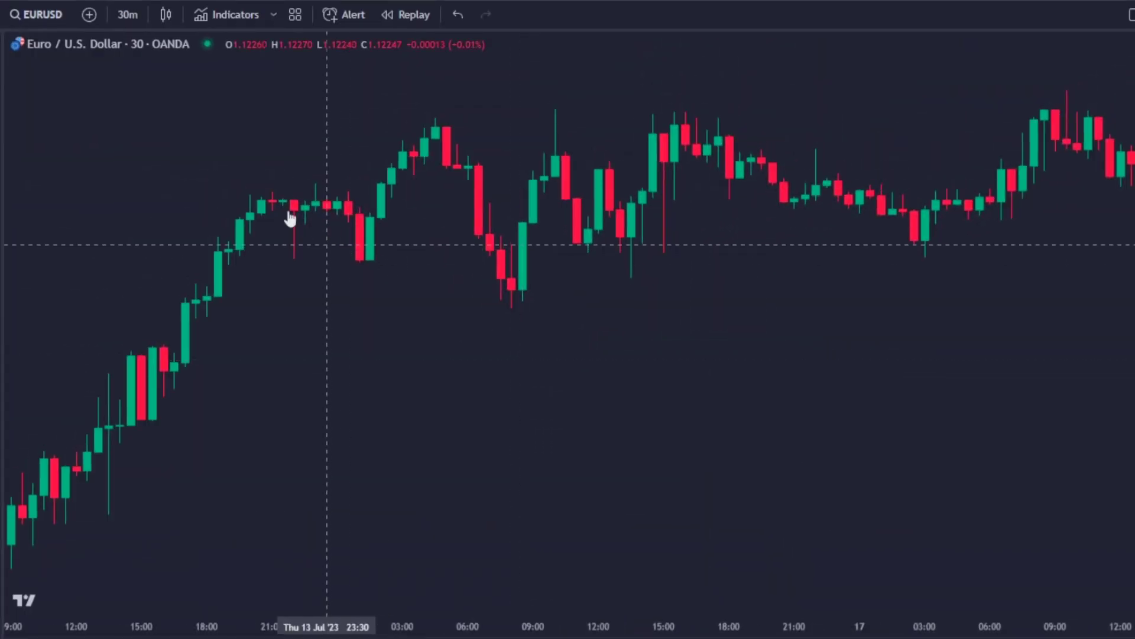
Add two VWMAs from the indicator search and style the first as an 18-period green line, thickness 2
{"action": "left_click", "coordinate": [227, 15]}
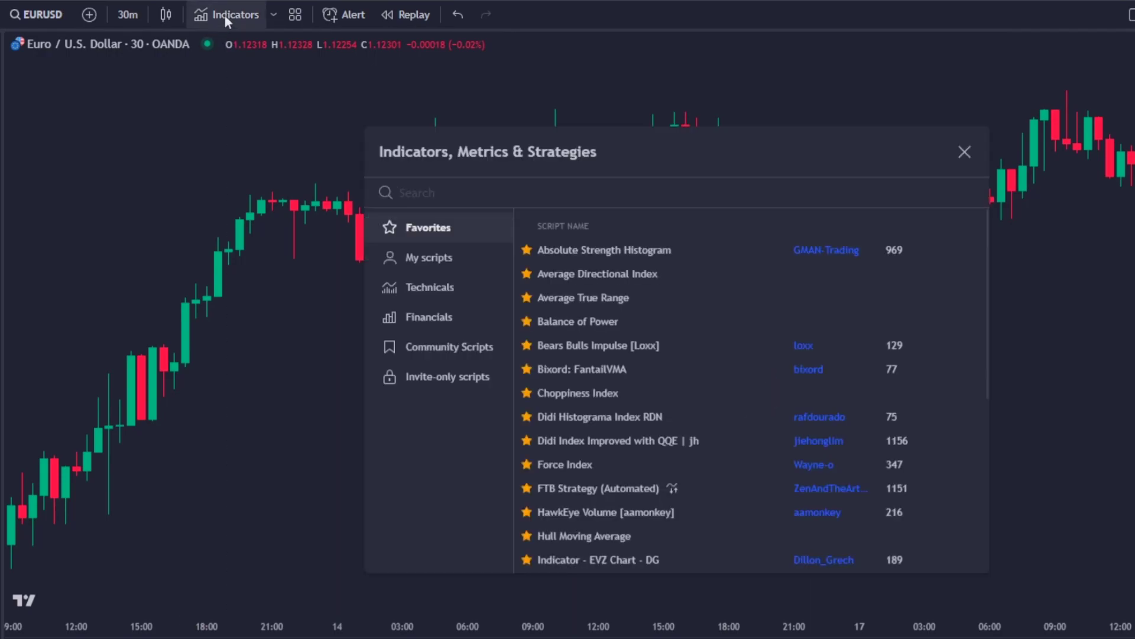
{"action": "type", "text": "vwma"}
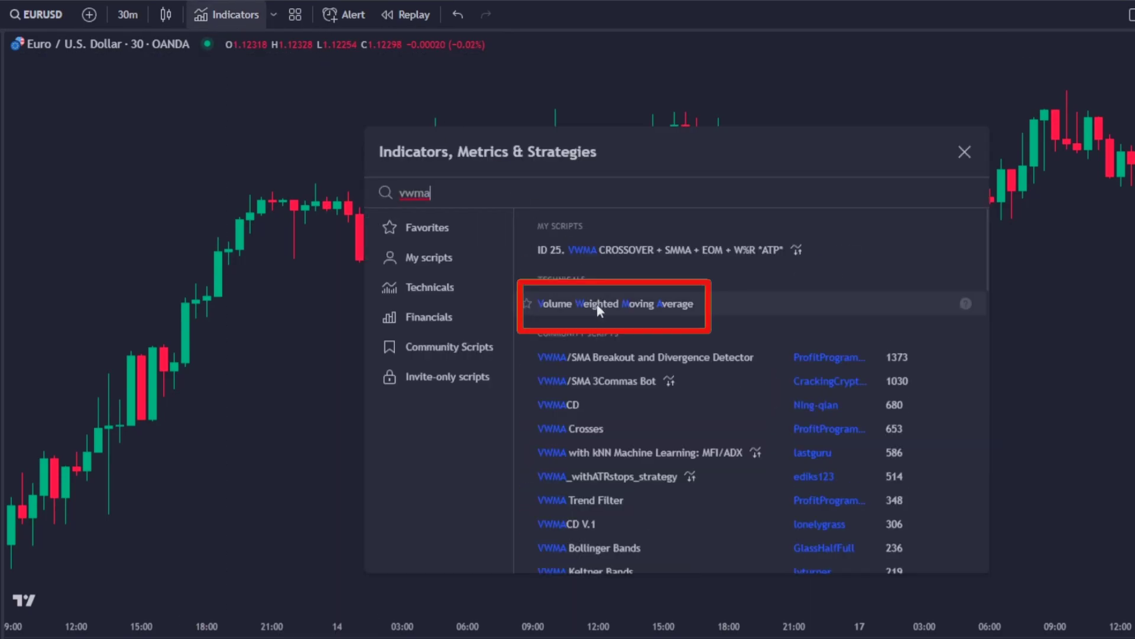
{"action": "left_click", "coordinate": [597, 304]}
{"action": "left_click", "coordinate": [598, 303]}
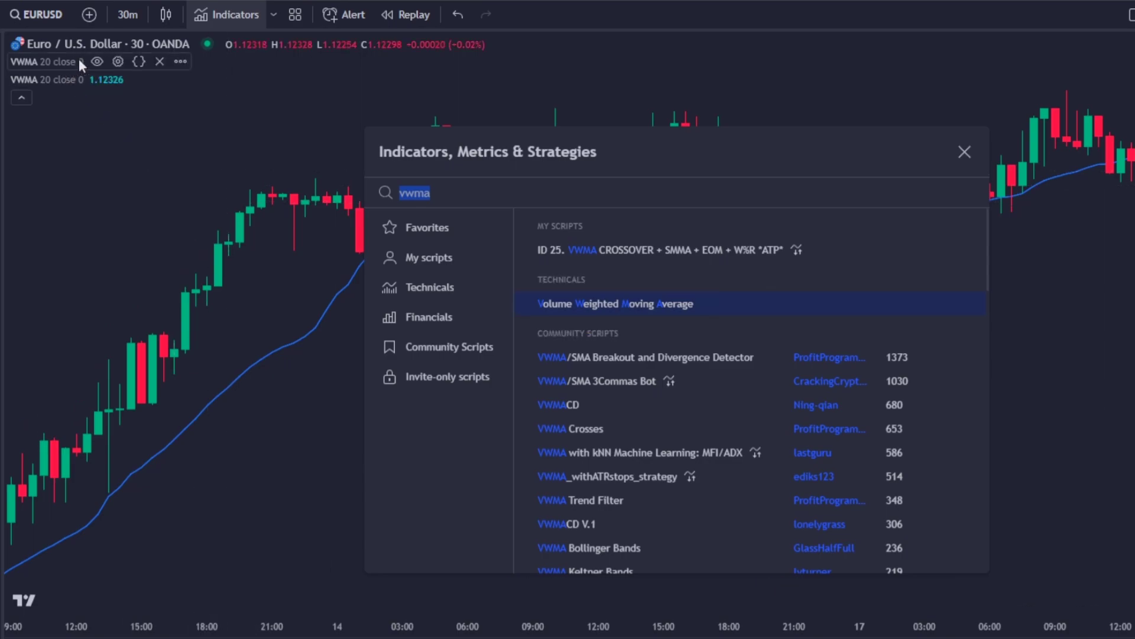
{"action": "left_click", "coordinate": [118, 61]}
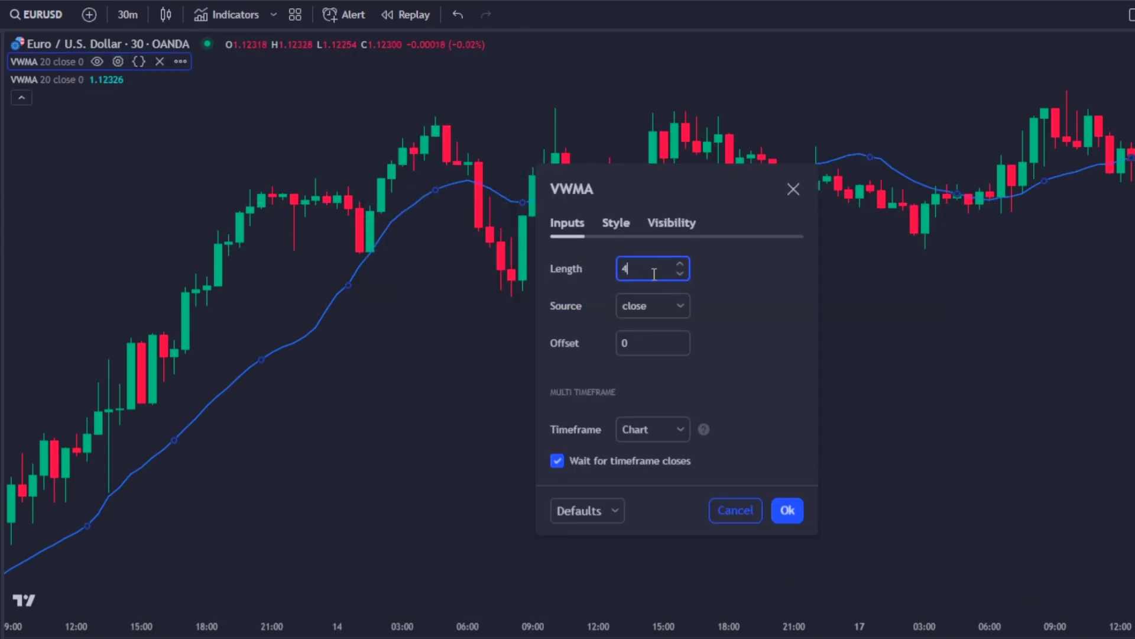
{"action": "left_click", "coordinate": [613, 224]}
{"action": "left_click", "coordinate": [631, 266]}
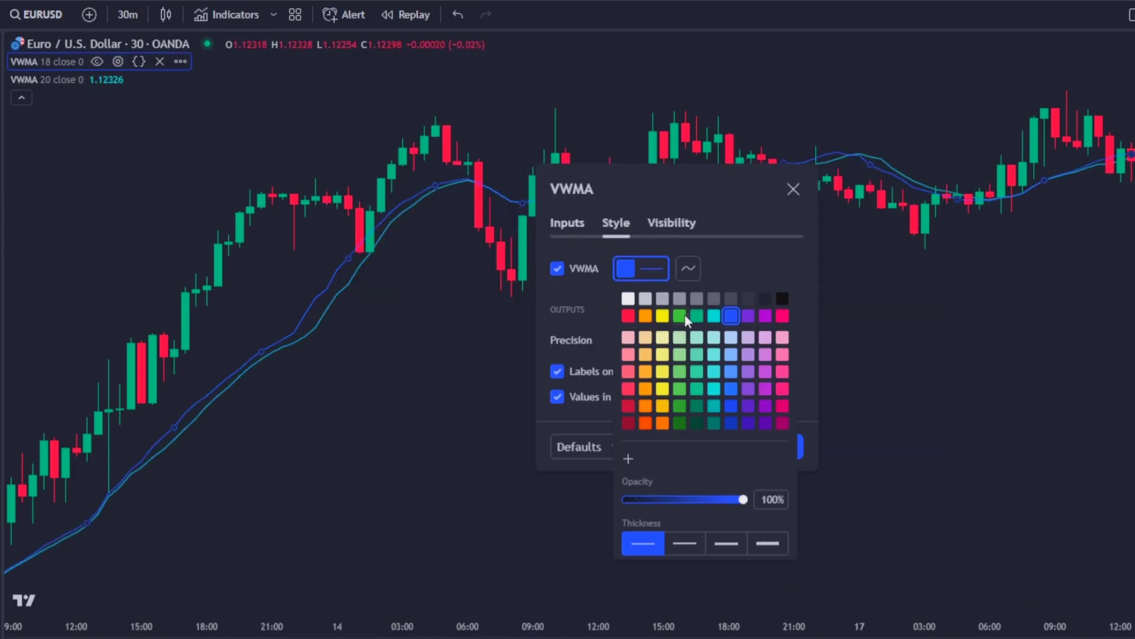
{"action": "left_click", "coordinate": [685, 543]}
{"action": "left_click", "coordinate": [456, 449]}
Set the second VWMA to length 56 with a red line
{"action": "left_click", "coordinate": [118, 78]}
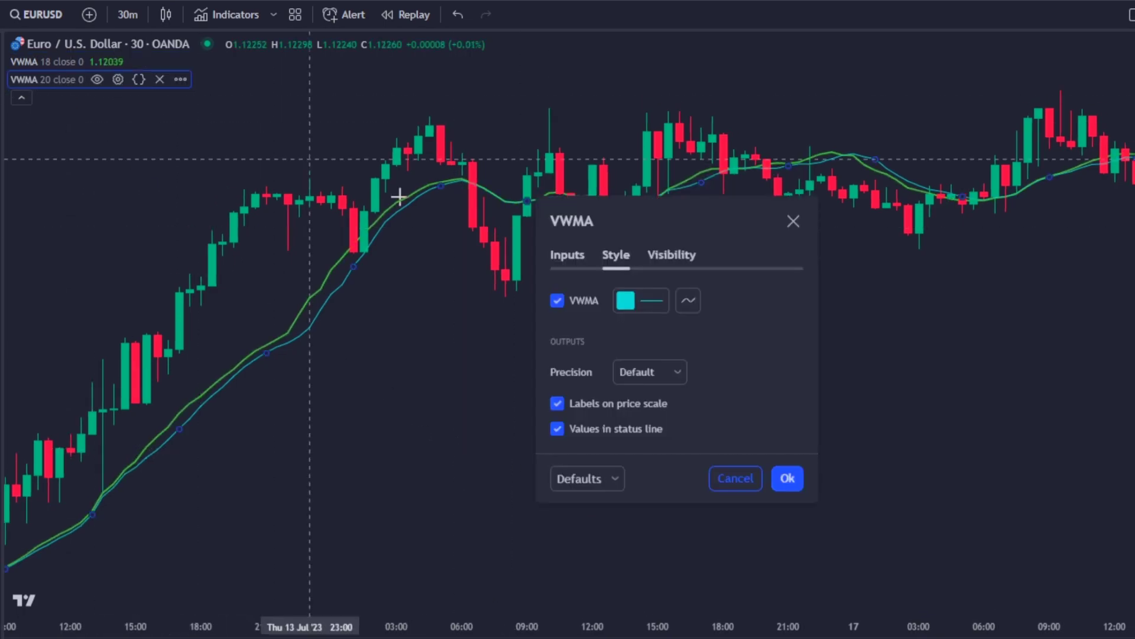
{"action": "left_click", "coordinate": [567, 259]}
{"action": "type", "text": "56"}
{"action": "left_click", "coordinate": [616, 255]}
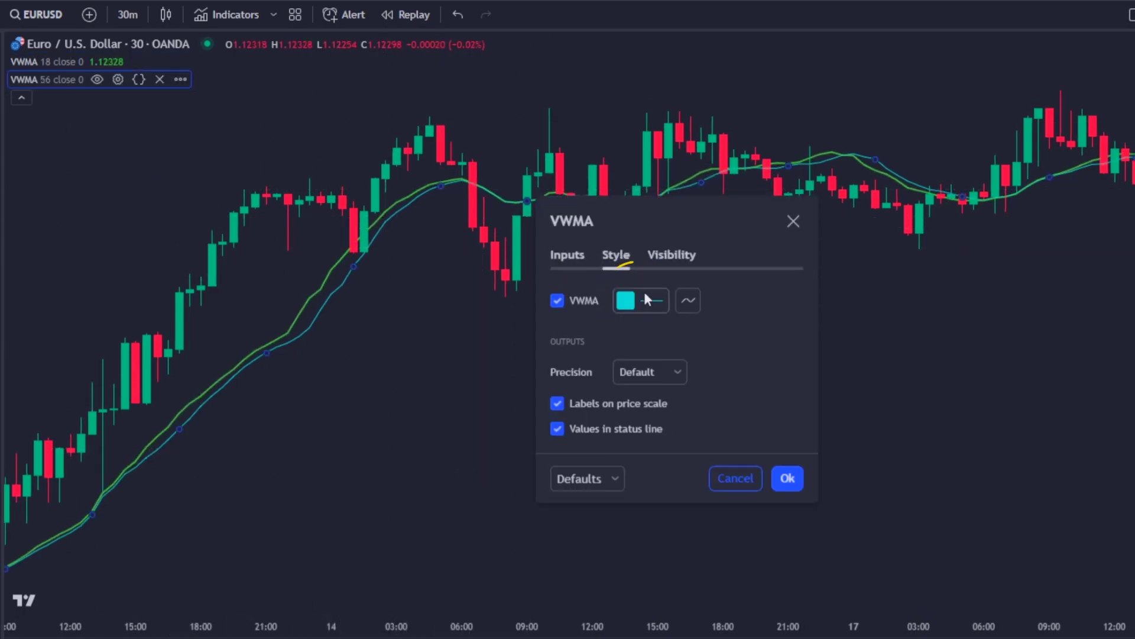
{"action": "left_click", "coordinate": [641, 301]}
{"action": "left_click", "coordinate": [415, 434]}
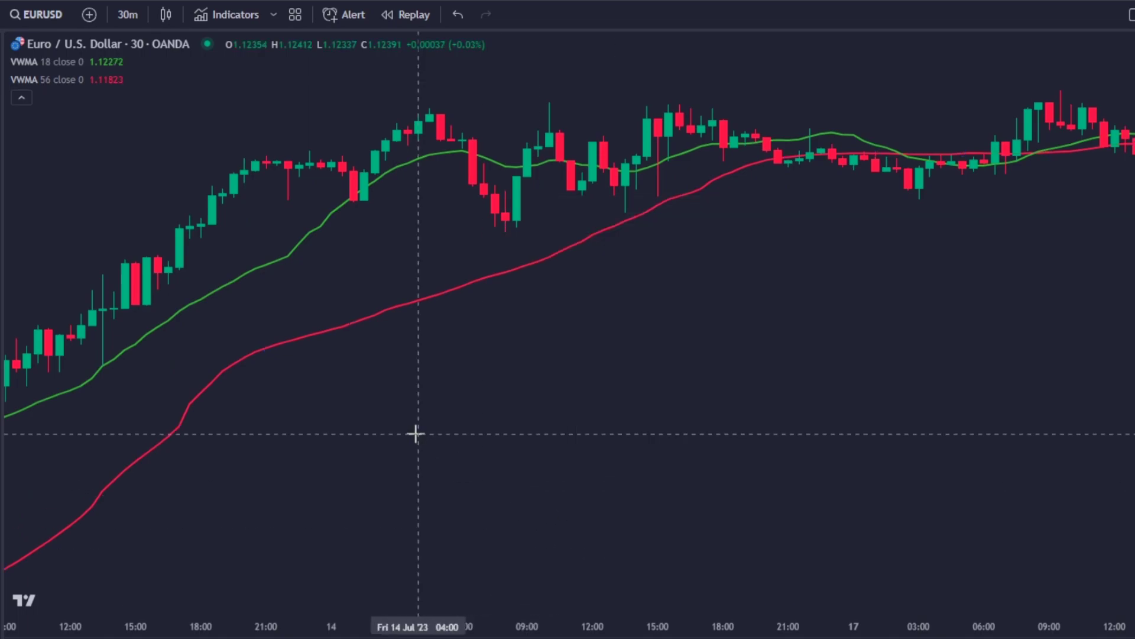
{"action": "left_click_drag", "start_coordinate": [448, 407], "coordinate": [677, 398]}
{"action": "mouse_move", "coordinate": [520, 402]}
{"action": "left_mouse_down"}
{"action": "mouse_move", "coordinate": [884, 393]}
{"action": "mouse_move", "coordinate": [805, 437]}
{"action": "mouse_move", "coordinate": [811, 469]}
{"action": "mouse_move", "coordinate": [844, 459]}
{"action": "left_mouse_up"}
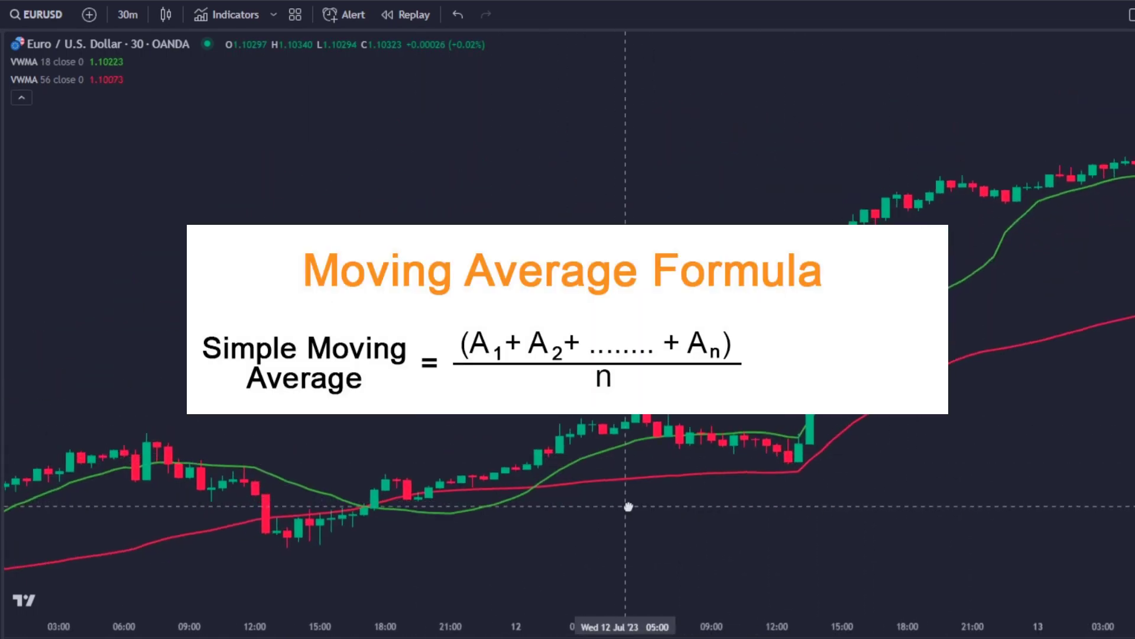
{"action": "mouse_move", "coordinate": [627, 509]}
{"action": "left_mouse_down"}
{"action": "mouse_move", "coordinate": [720, 488]}
{"action": "mouse_move", "coordinate": [1088, 479]}
{"action": "left_mouse_up"}
{"action": "left_click_drag", "start_coordinate": [517, 471], "coordinate": [828, 465]}
{"action": "left_click_drag", "start_coordinate": [385, 441], "coordinate": [704, 439]}
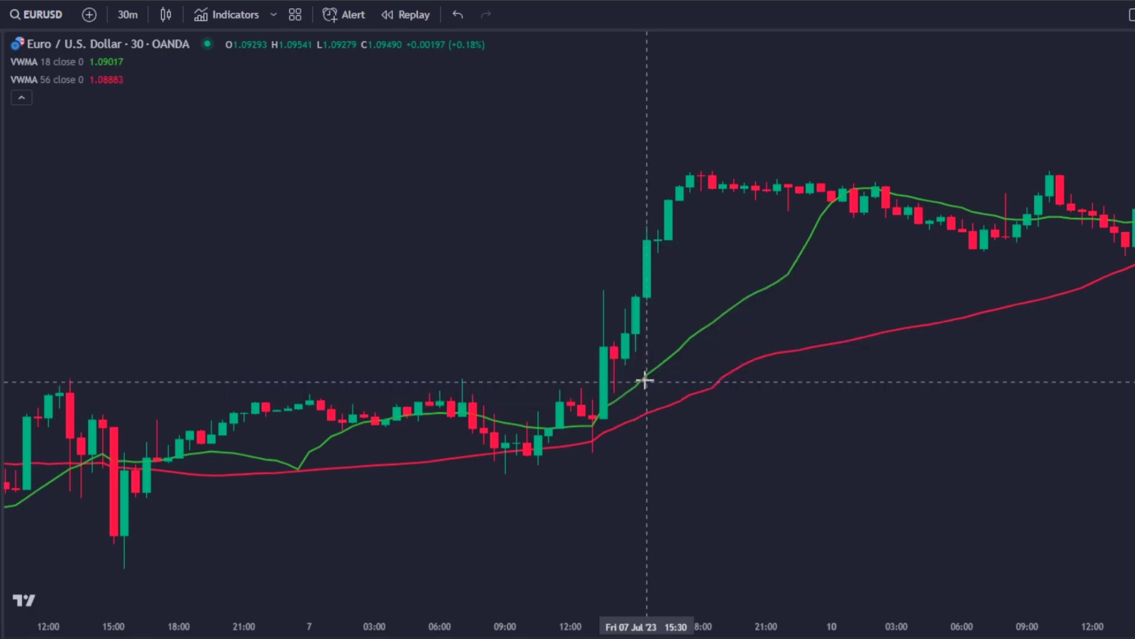
{"action": "left_click_drag", "start_coordinate": [915, 378], "coordinate": [697, 380]}
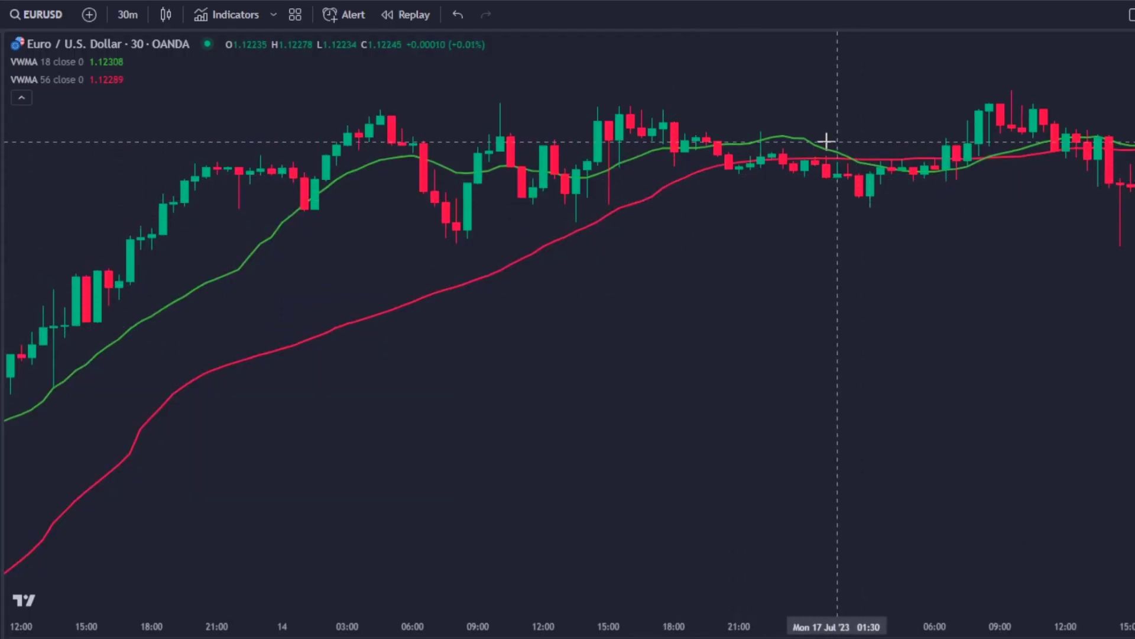
{"action": "left_click_drag", "start_coordinate": [849, 183], "coordinate": [1100, 401]}
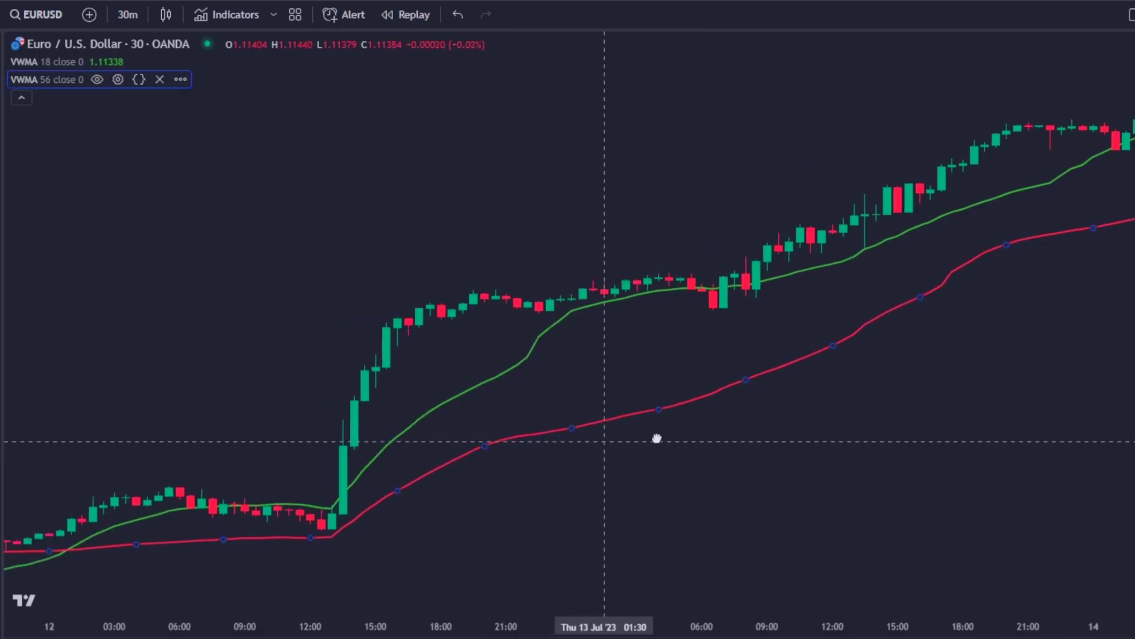
{"action": "mouse_move", "coordinate": [657, 439]}
{"action": "left_mouse_down"}
{"action": "mouse_move", "coordinate": [908, 447]}
{"action": "mouse_move", "coordinate": [788, 431]}
{"action": "mouse_move", "coordinate": [532, 434]}
{"action": "left_mouse_up"}
{"action": "left_click_drag", "start_coordinate": [1070, 398], "coordinate": [741, 405]}
{"action": "left_click_drag", "start_coordinate": [932, 403], "coordinate": [645, 403]}
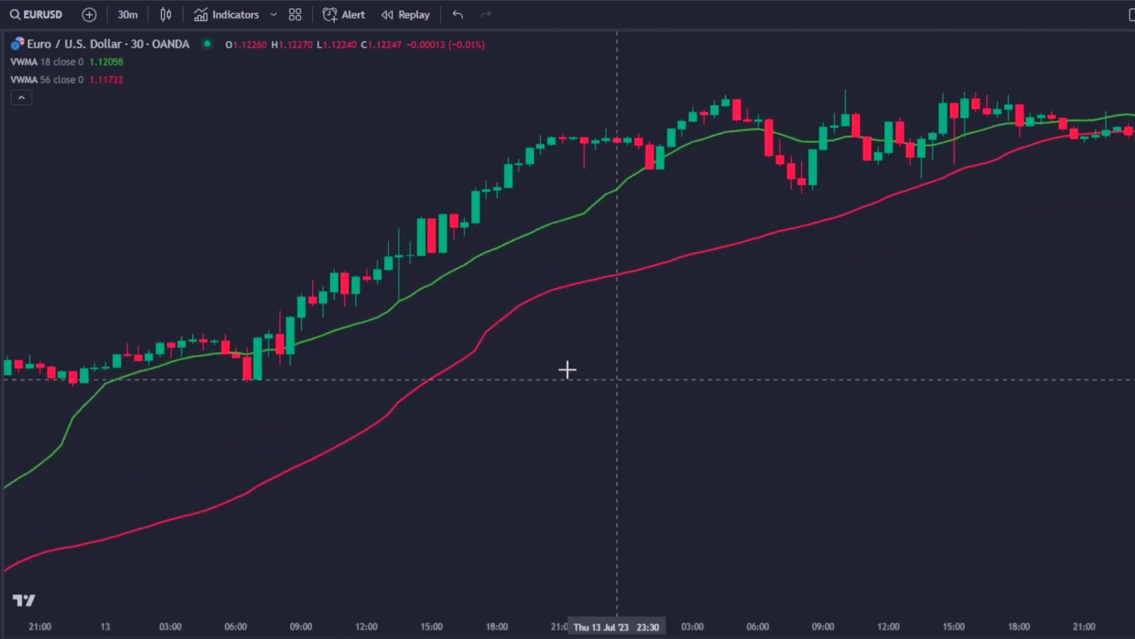
Add a Smoothed Moving Average via the 'smma' search and set its length to 100
{"action": "left_click", "coordinate": [228, 18]}
{"action": "type", "text": "smm"}
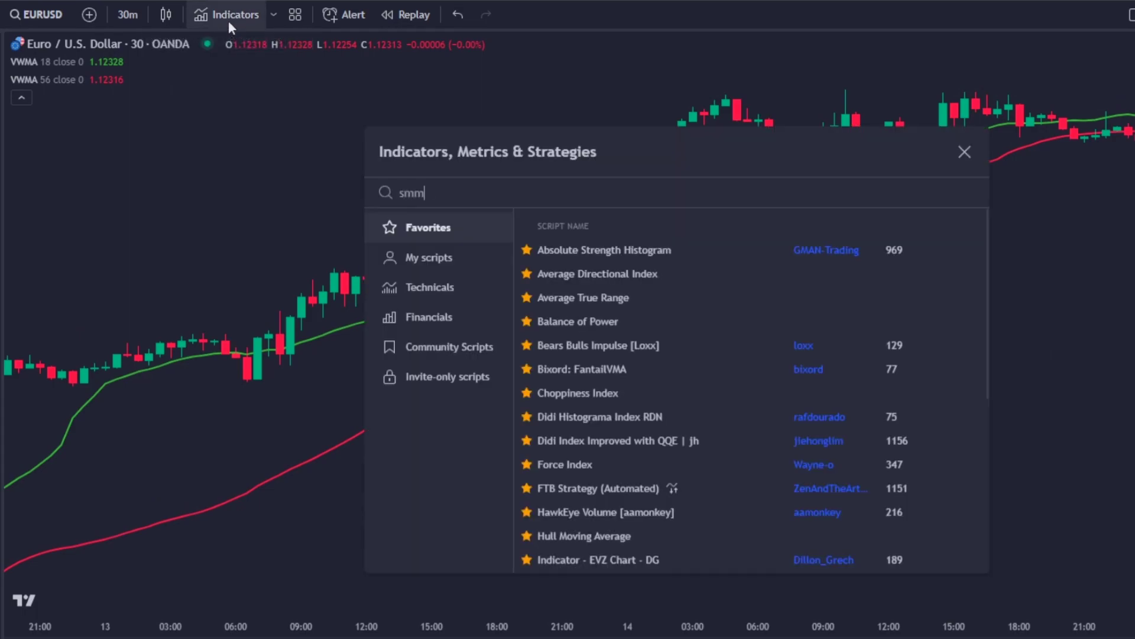
{"action": "type", "text": "a"}
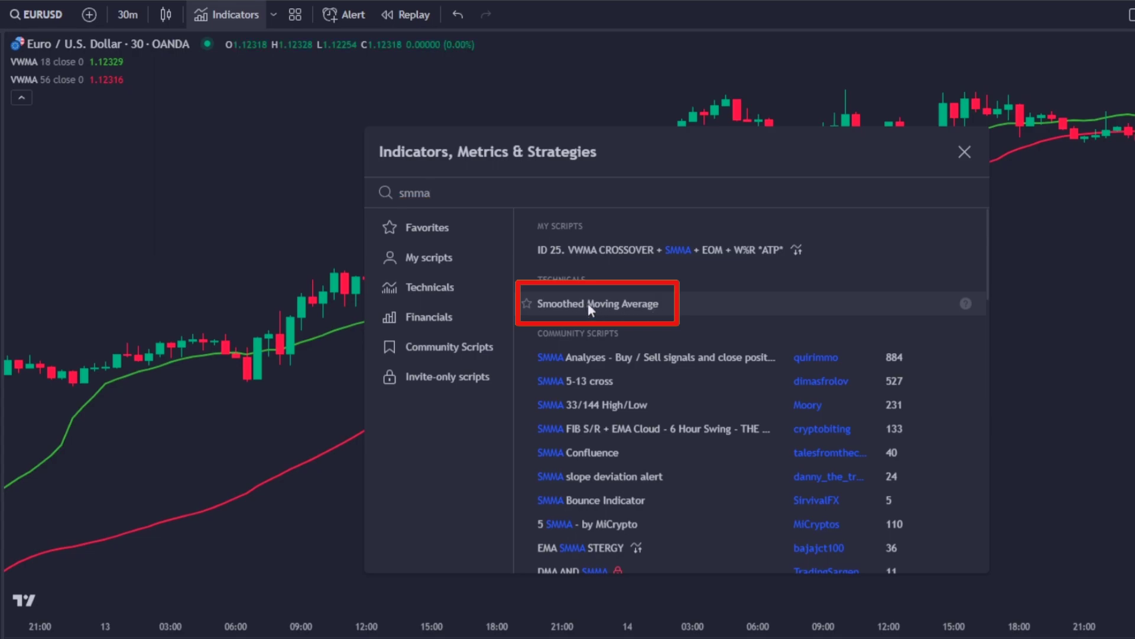
{"action": "left_click", "coordinate": [588, 304]}
{"action": "left_click", "coordinate": [102, 97]}
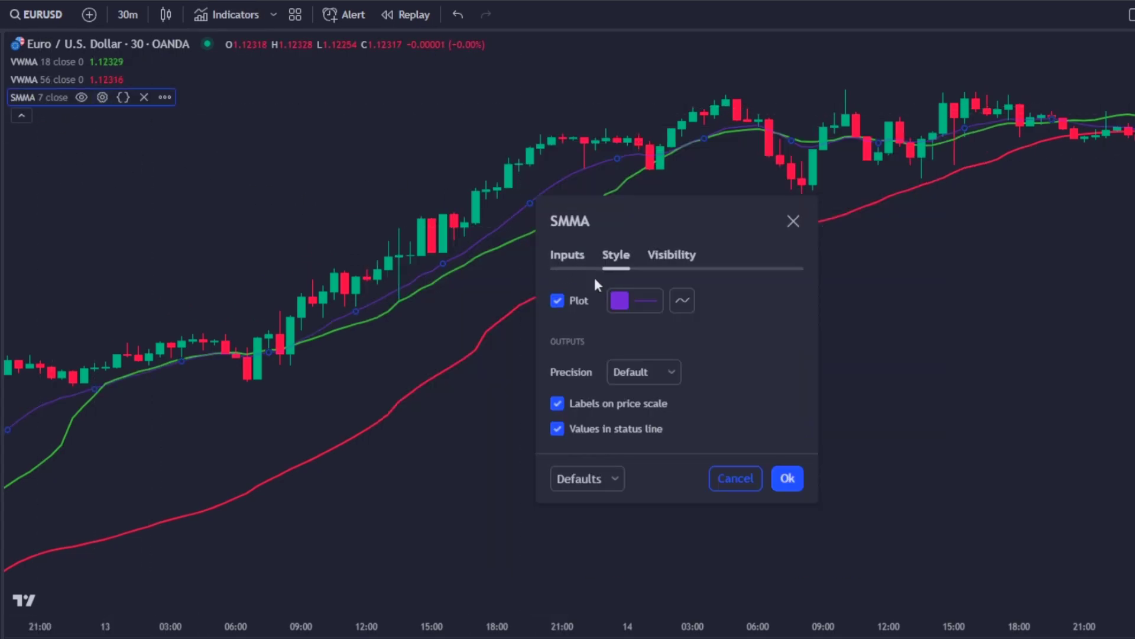
{"action": "left_click", "coordinate": [568, 254]}
{"action": "key", "text": "Return"}
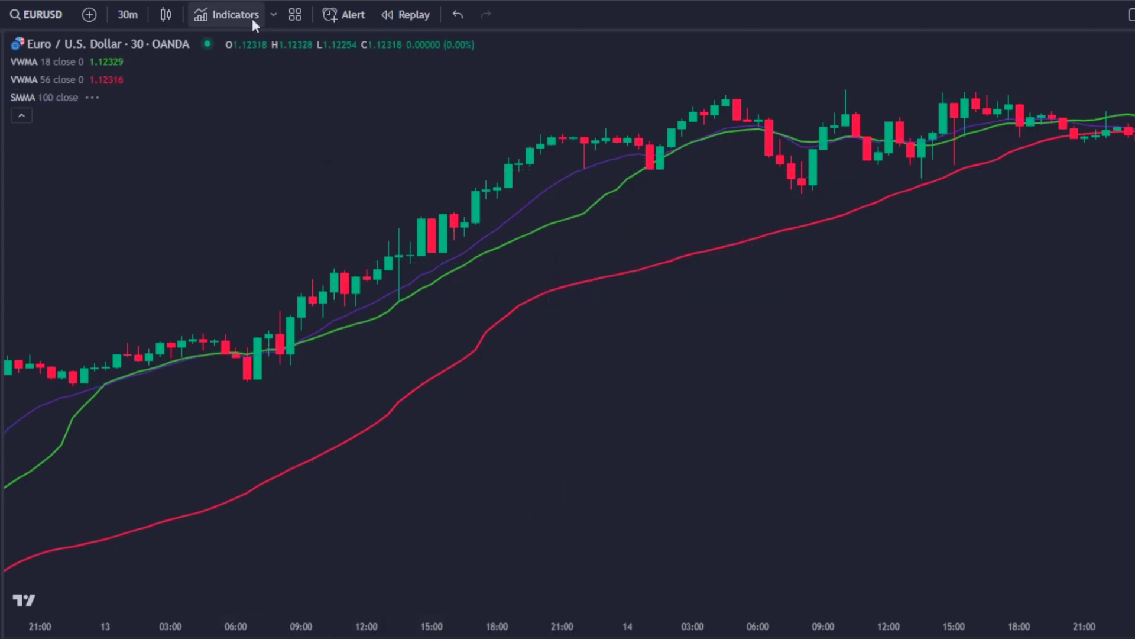
Add Ease of Movement and Williams Percent Range panes, then resize the dividers to enlarge the price pane
{"action": "left_click", "coordinate": [247, 16]}
{"action": "type", "text": "ease"}
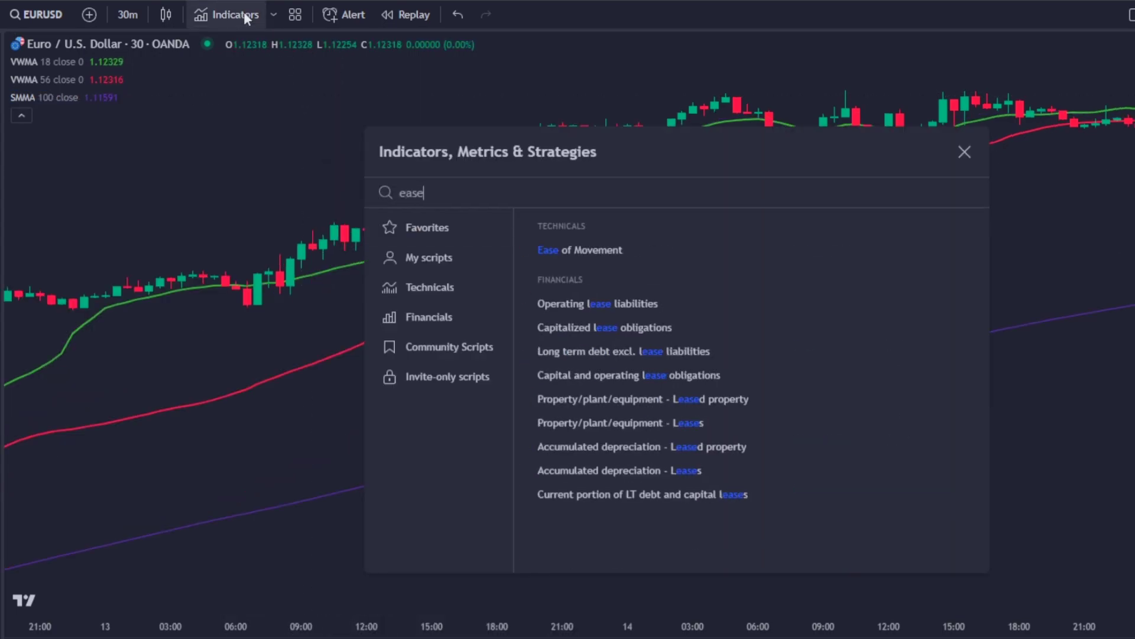
{"action": "left_click", "coordinate": [594, 244]}
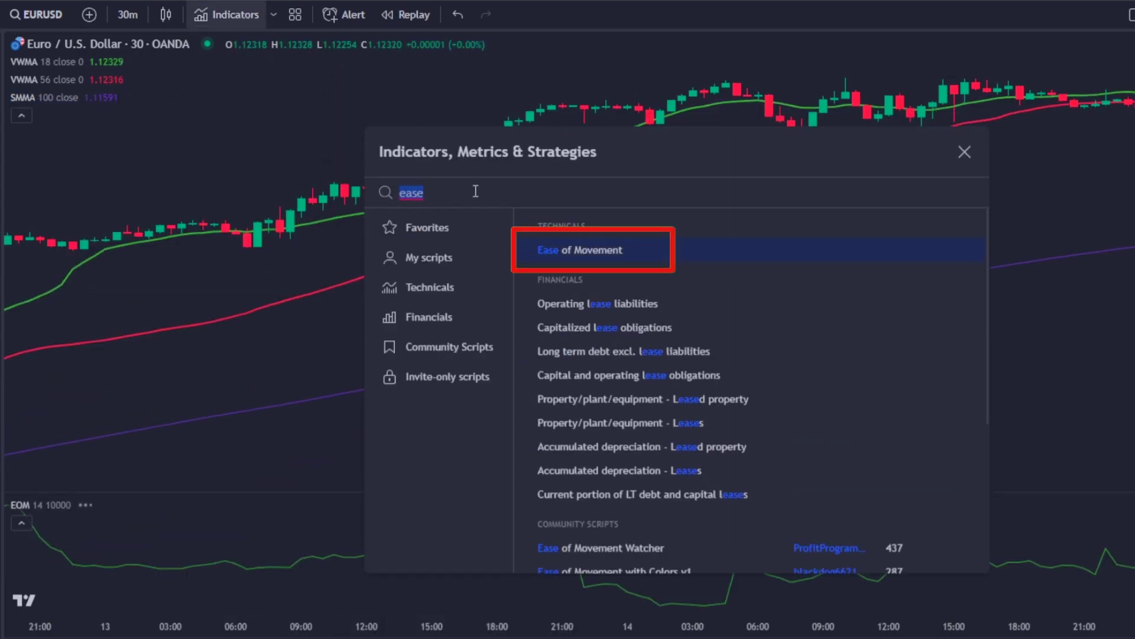
{"action": "type", "text": "williams"}
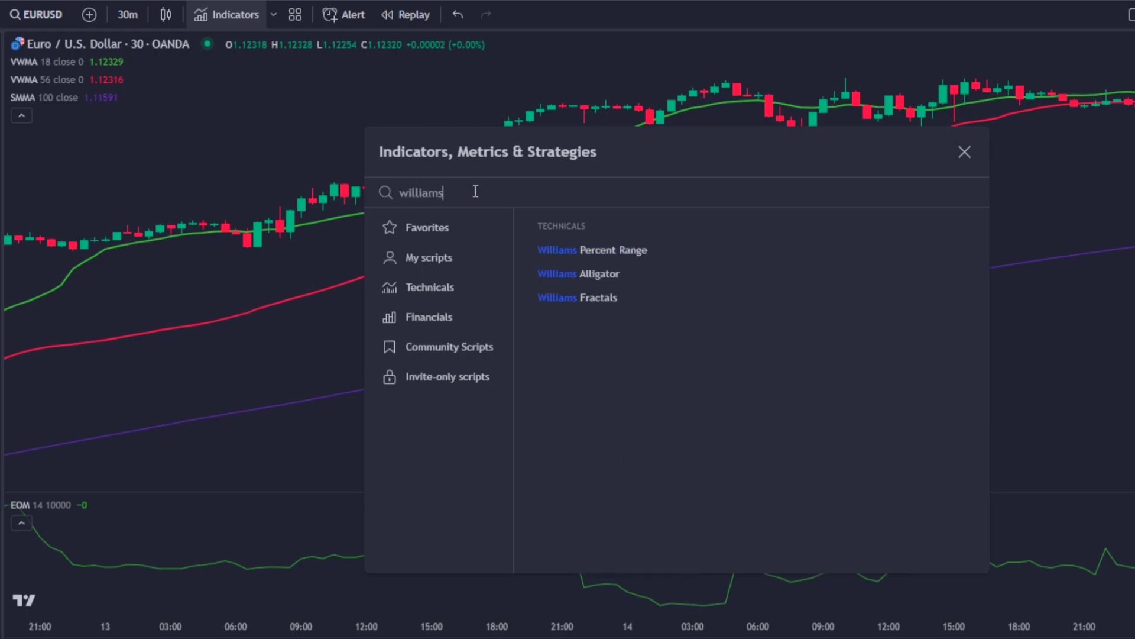
{"action": "left_click", "coordinate": [598, 253]}
{"action": "key", "text": "Escape"}
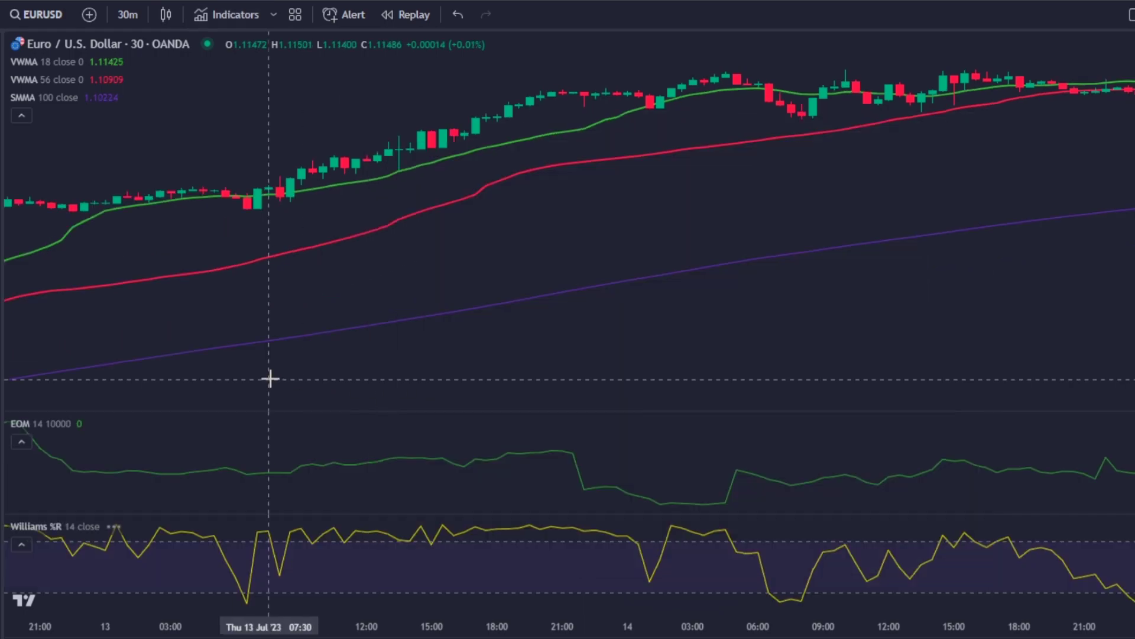
{"action": "left_click_drag", "start_coordinate": [345, 521], "coordinate": [346, 534]}
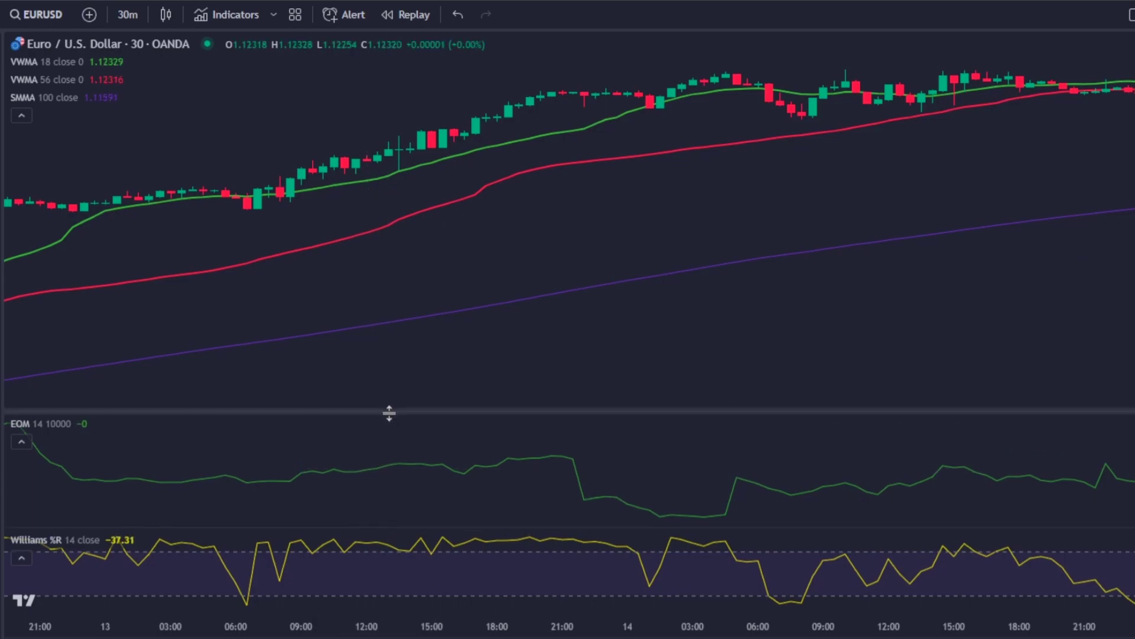
{"action": "left_click_drag", "start_coordinate": [388, 410], "coordinate": [395, 432]}
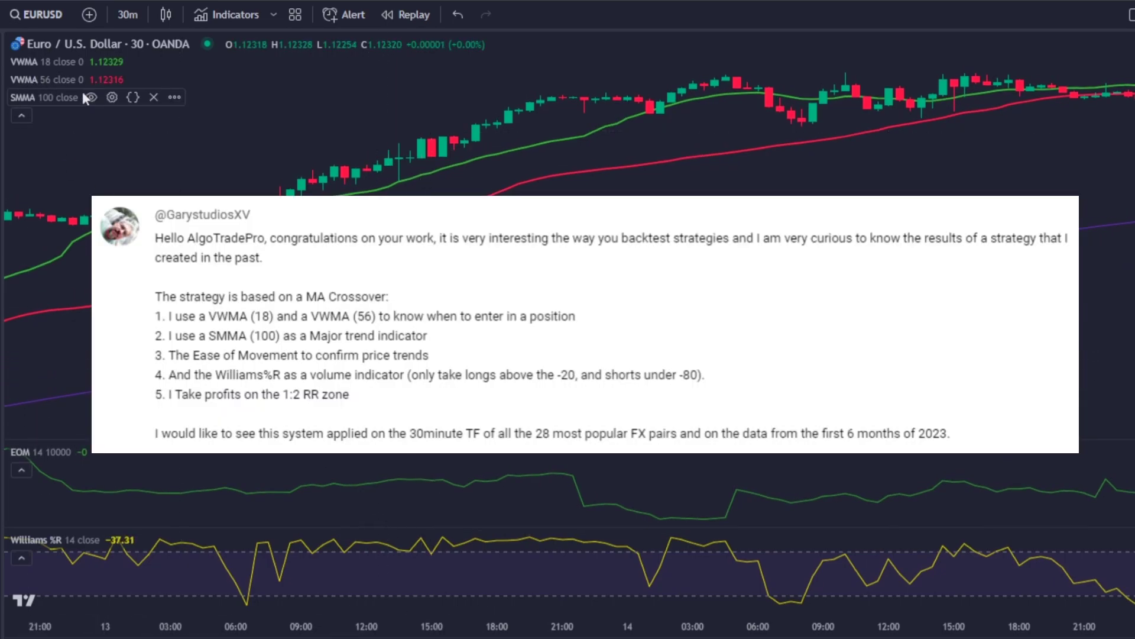
Recolour the SMMA 100 white and place a 1:1 position box (0.00162 stop and target) at the crossover
{"action": "double_click", "coordinate": [83, 98]}
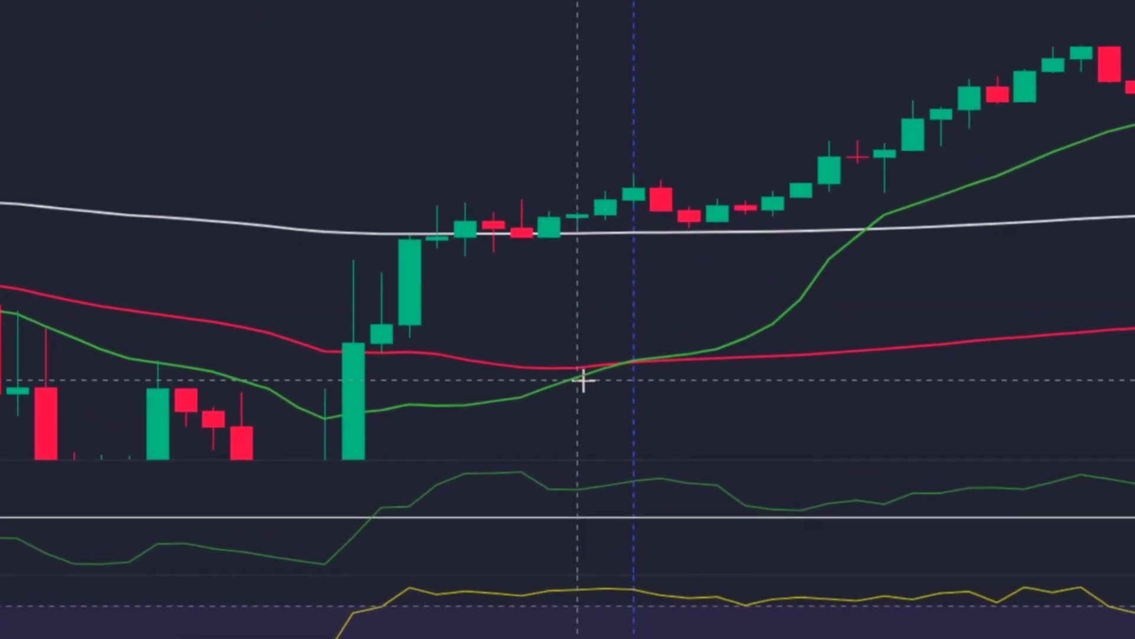
{"action": "left_click", "coordinate": [649, 375]}
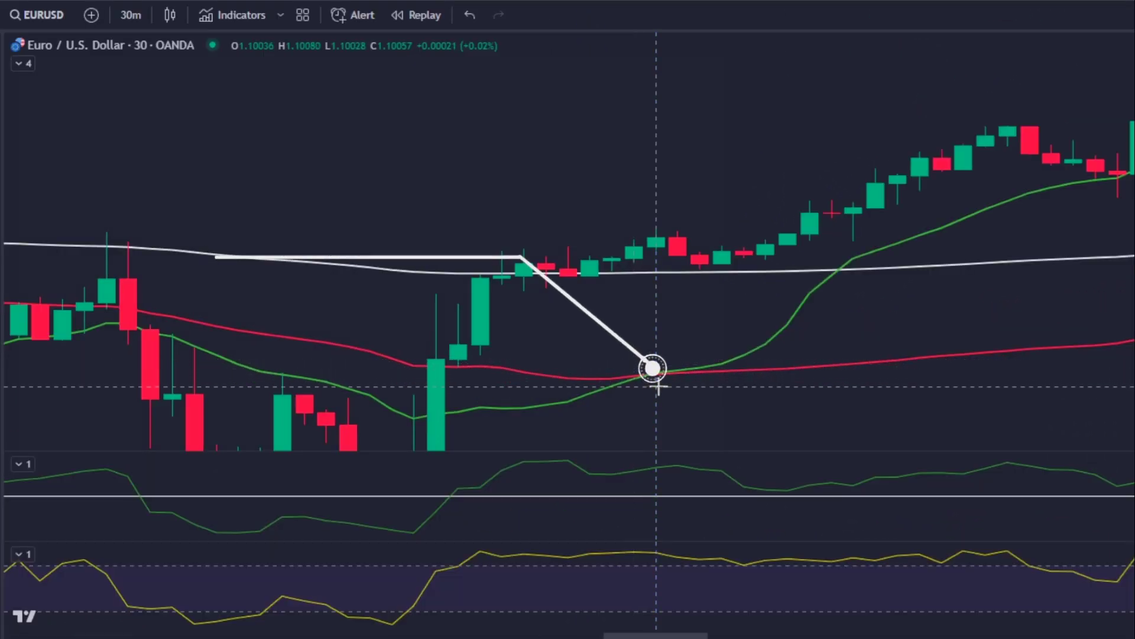
{"action": "left_click", "coordinate": [659, 242]}
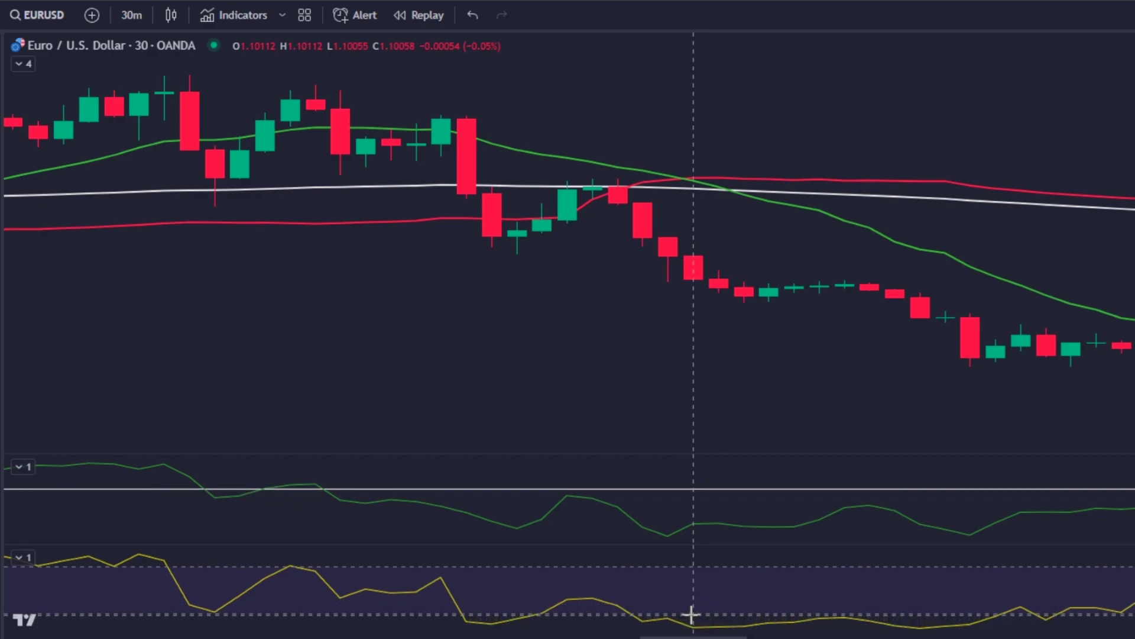
{"action": "left_click", "coordinate": [694, 281]}
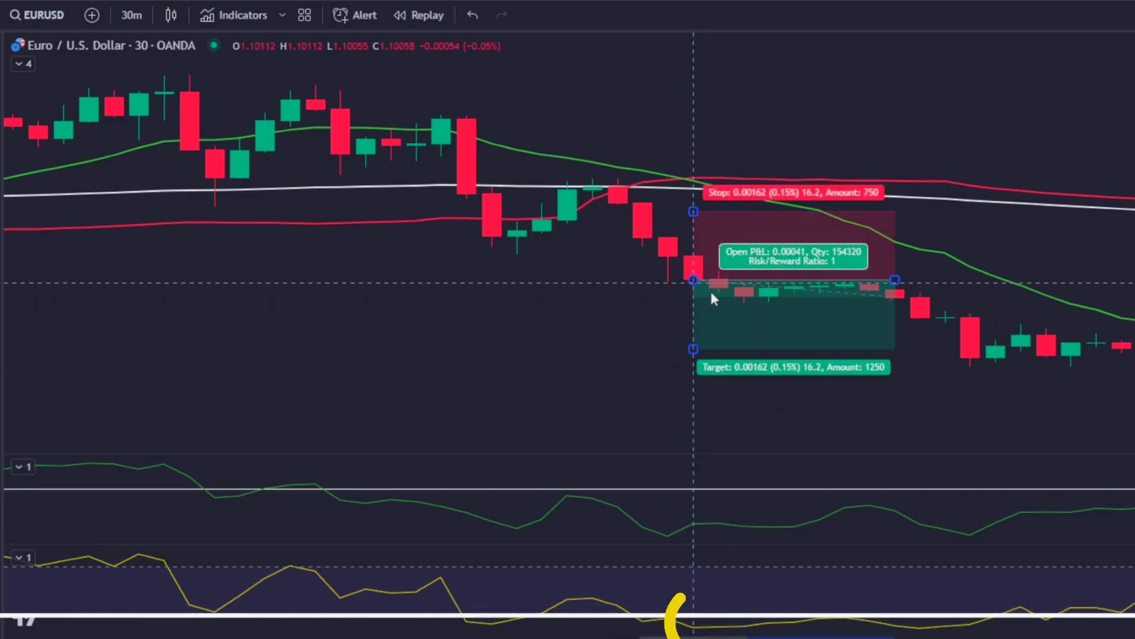
{"action": "left_click_drag", "start_coordinate": [895, 279], "coordinate": [1042, 287]}
{"action": "scroll", "coordinate": [1052, 411], "scroll_direction": "down", "scroll_amount": 5}
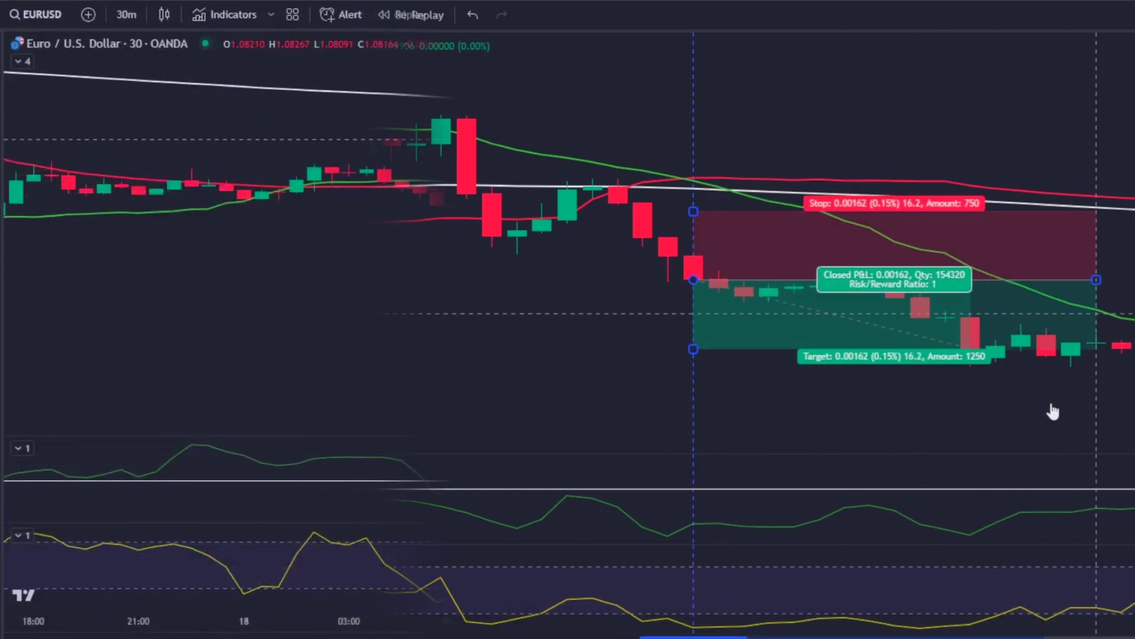
Add the Average True Range indicator and enlarge its pane
{"action": "left_click", "coordinate": [251, 20]}
{"action": "type", "text": "atr"}
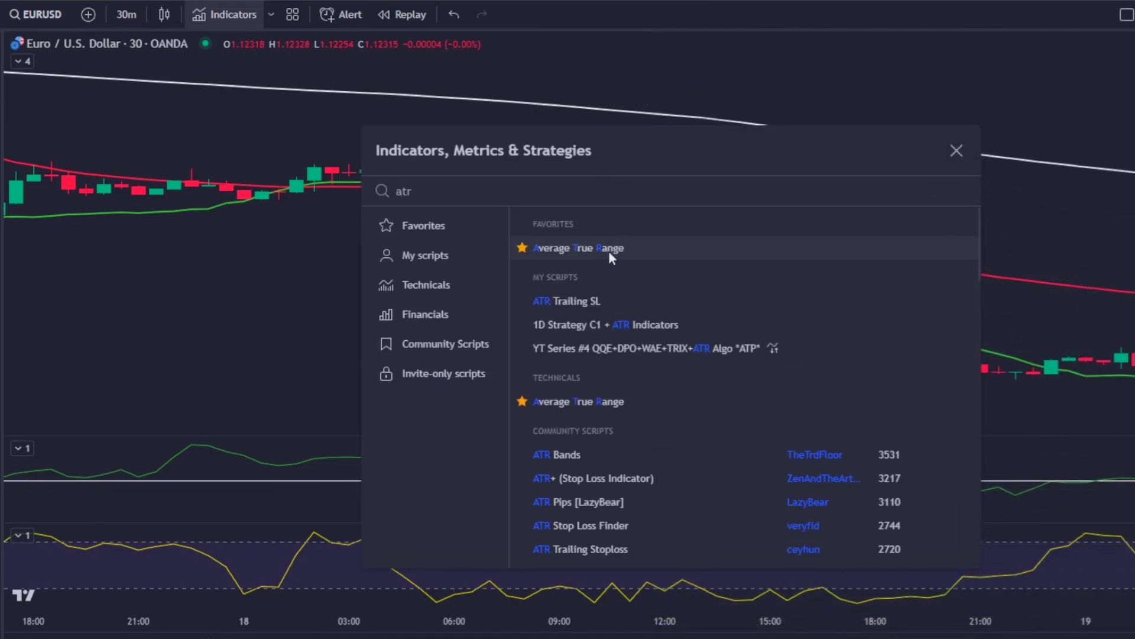
{"action": "key", "text": "Return"}
{"action": "key", "text": "Escape"}
{"action": "left_click_drag", "start_coordinate": [413, 525], "coordinate": [437, 589]}
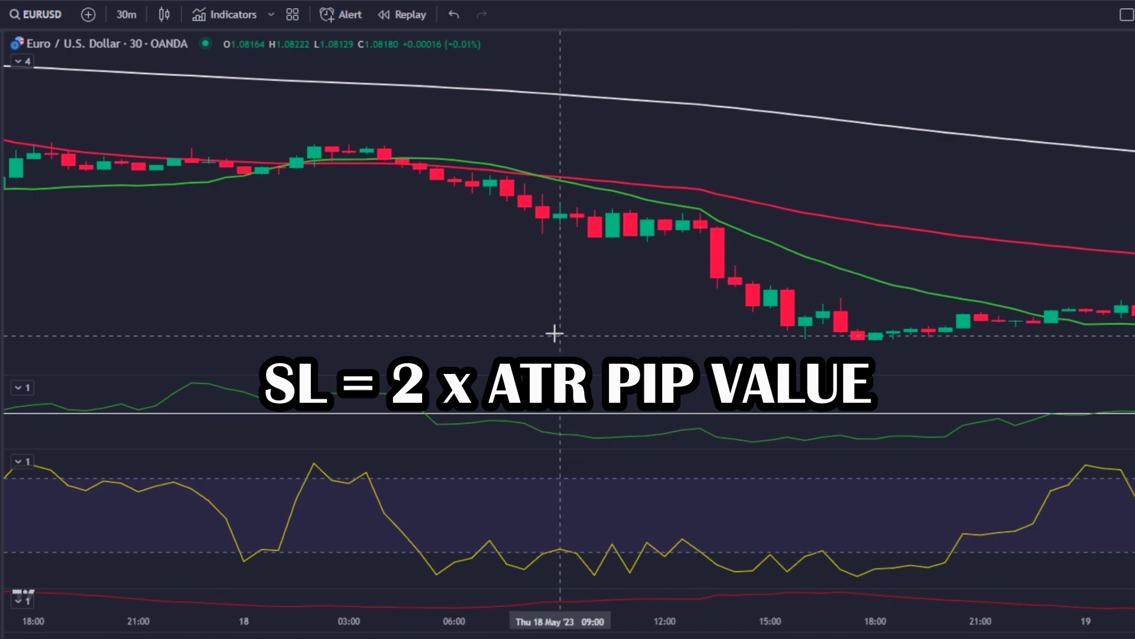
Draw an example trade at the crossover with a 0.00221 stop and 0.00449 target (ratio 2.03)
{"action": "left_click", "coordinate": [542, 217]}
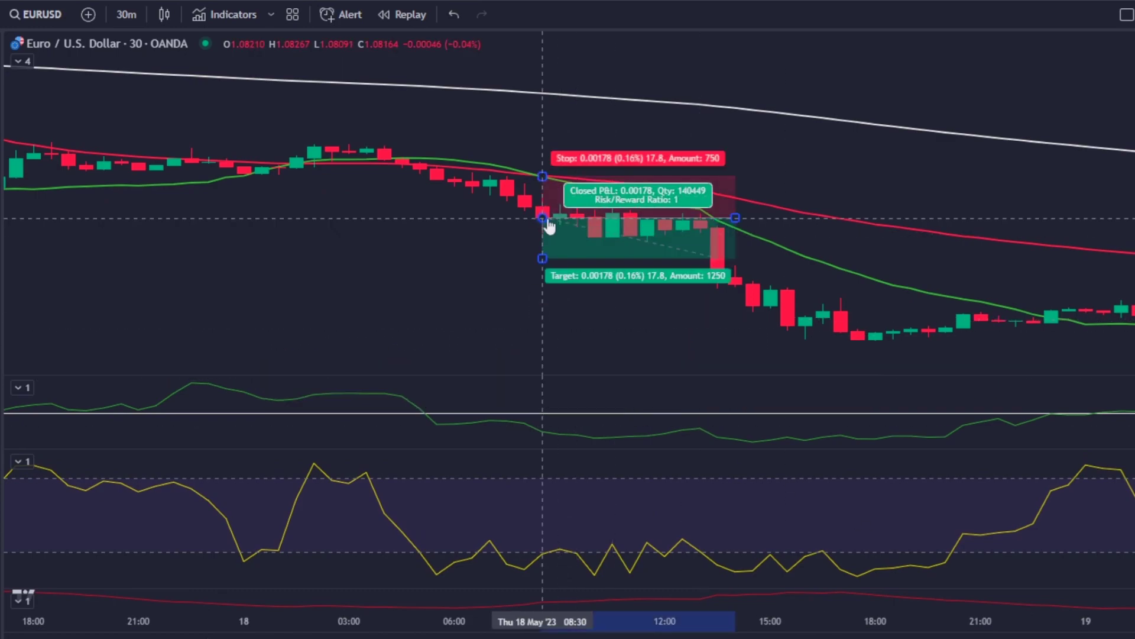
{"action": "left_click", "coordinate": [479, 329]}
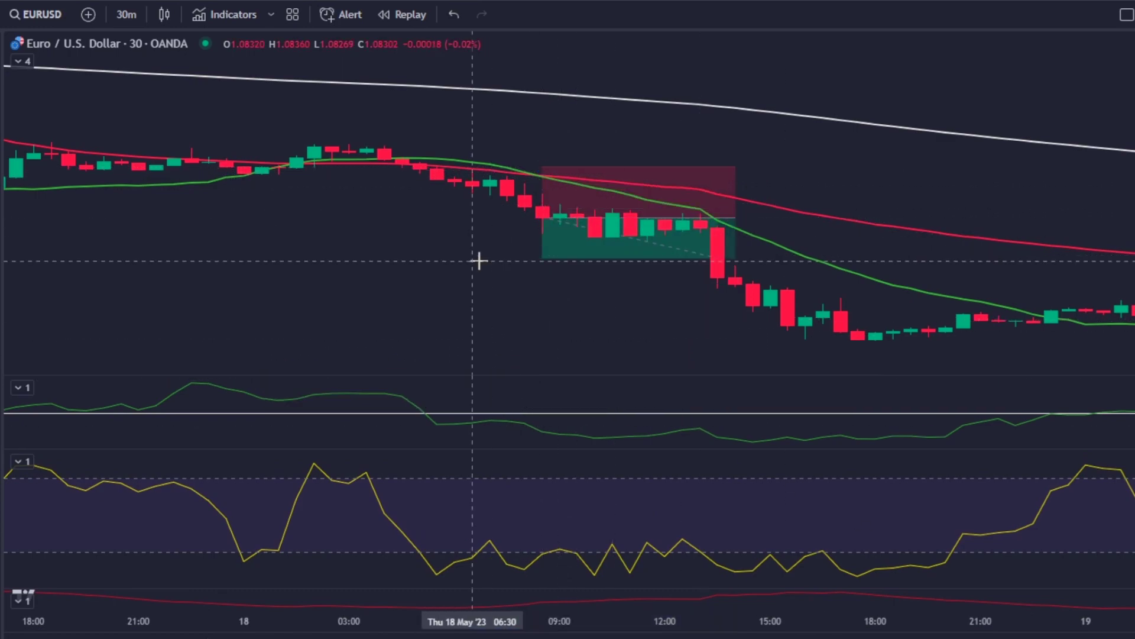
{"action": "left_click_drag", "start_coordinate": [542, 255], "coordinate": [552, 318]}
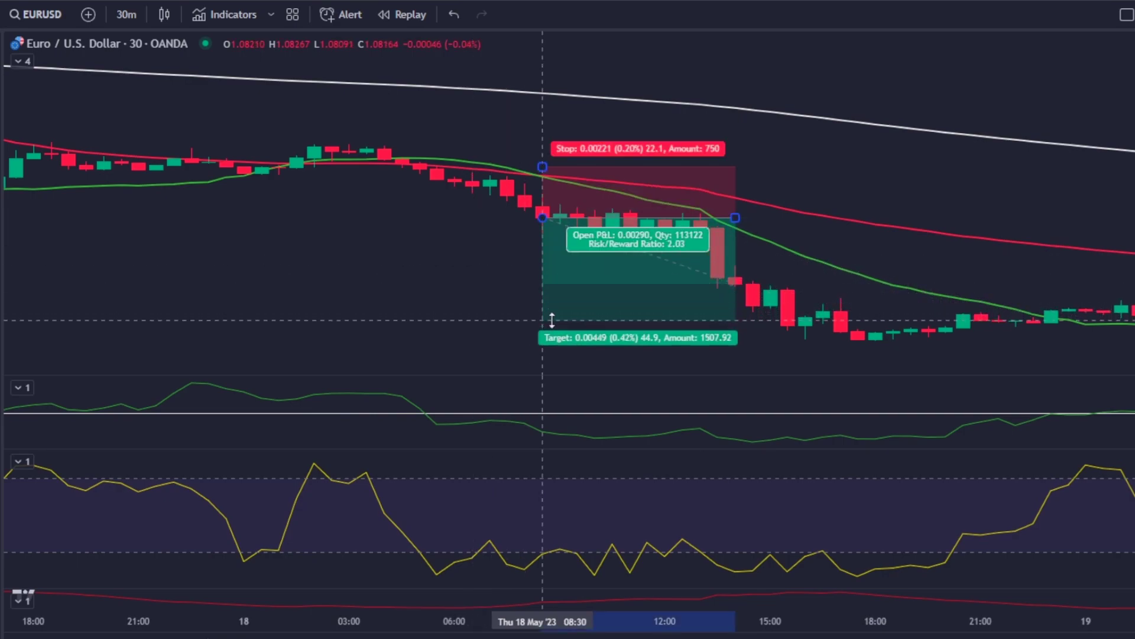
{"action": "left_click_drag", "start_coordinate": [749, 215], "coordinate": [782, 217]}
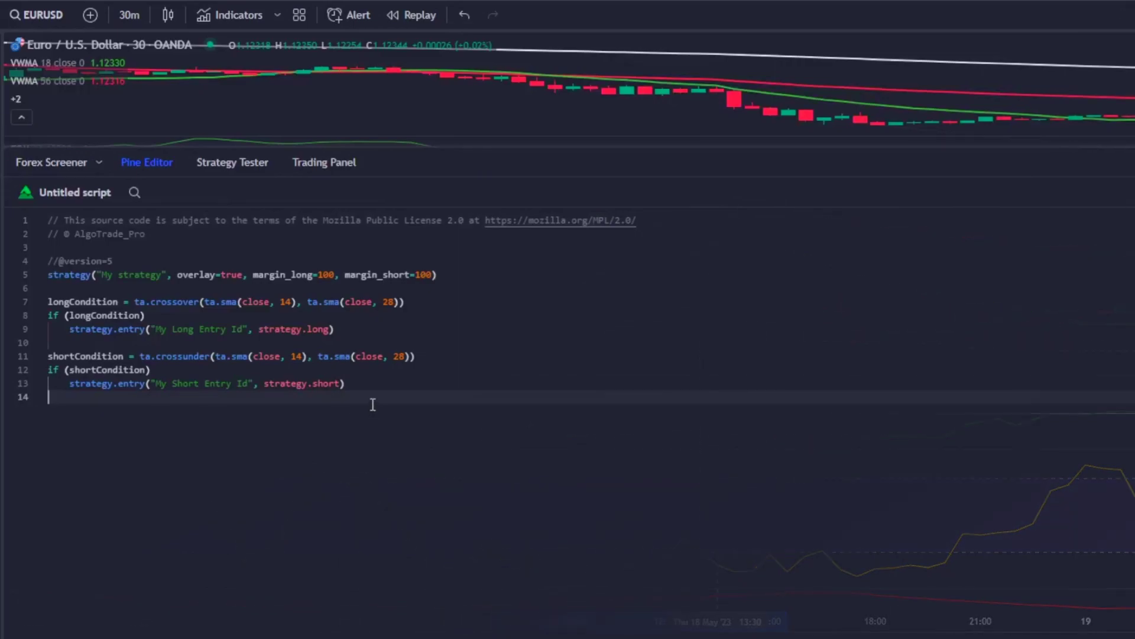
Delete the Pine Editor template's entry and exit code and start retitling the strategy with 'MA'
{"action": "left_click_drag", "start_coordinate": [372, 398], "coordinate": [23, 296]}
{"action": "key", "text": "BackSpace"}
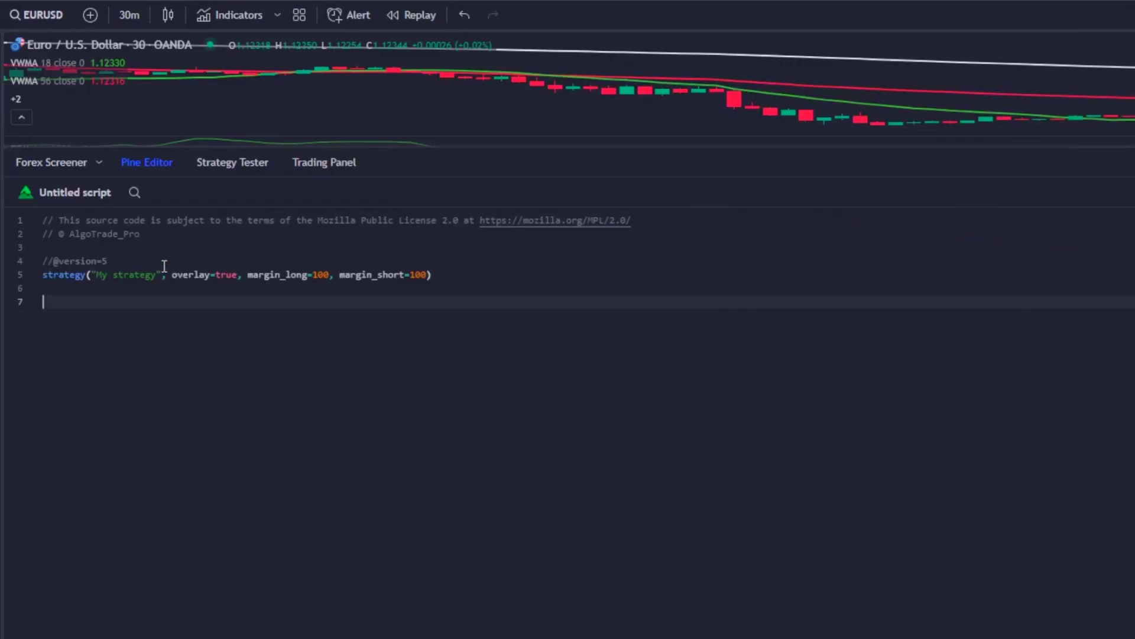
{"action": "left_click", "coordinate": [155, 276]}
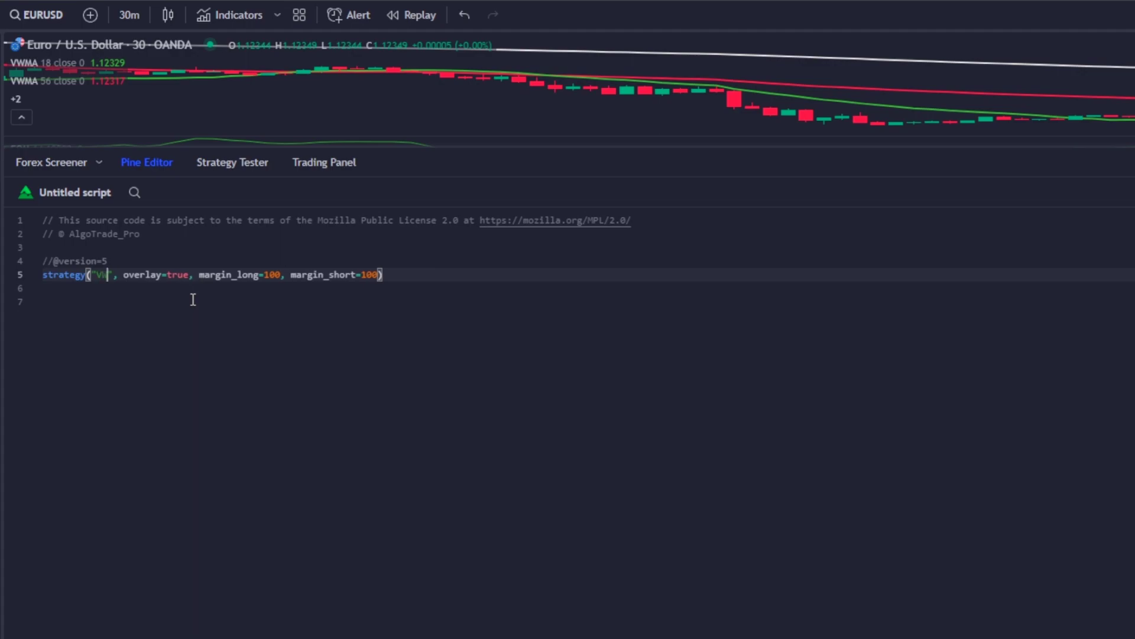
{"action": "type", "text": "MA"}
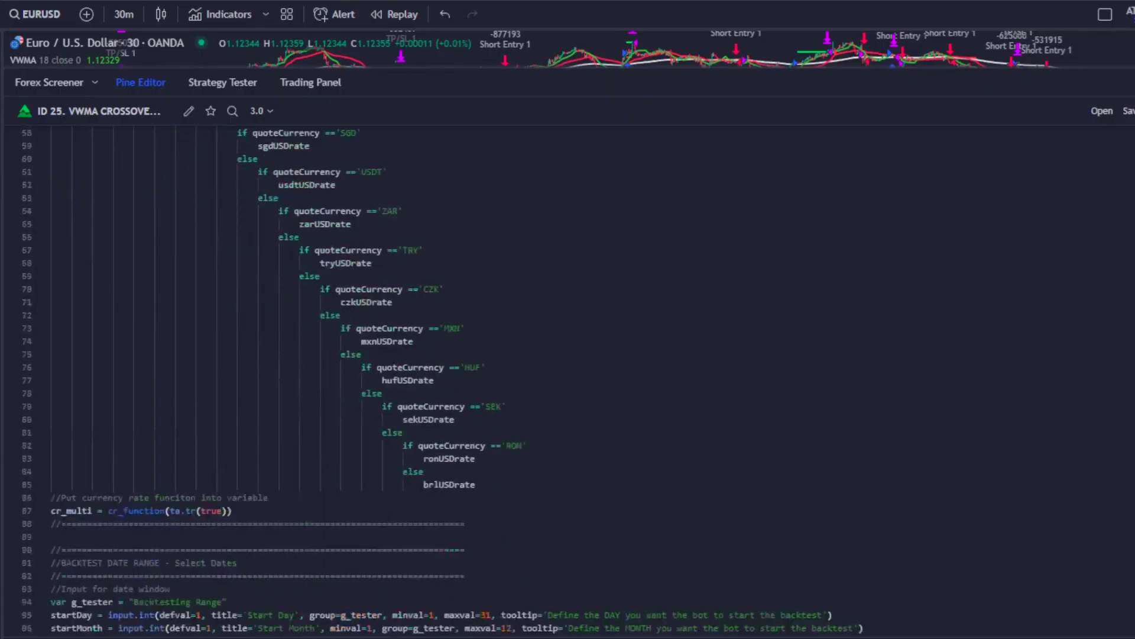
{"action": "scroll", "coordinate": [567, 378], "scroll_direction": "down", "scroll_amount": 20}
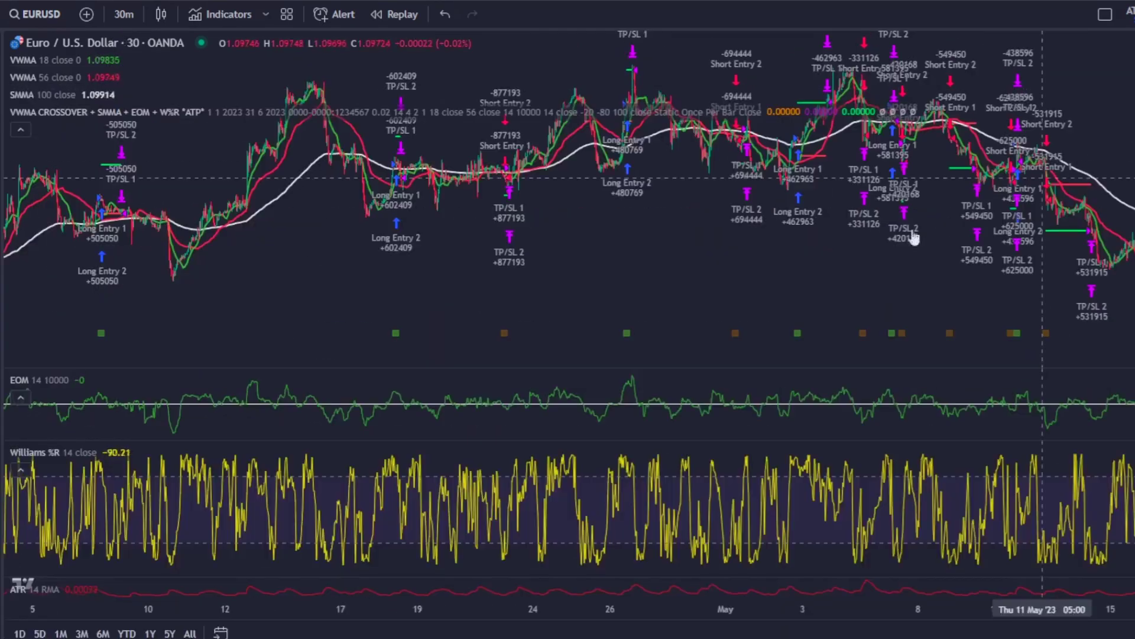
{"action": "scroll", "coordinate": [619, 278], "scroll_direction": "right", "scroll_amount": 5}
{"action": "scroll", "coordinate": [620, 278], "scroll_direction": "right", "scroll_amount": 10}
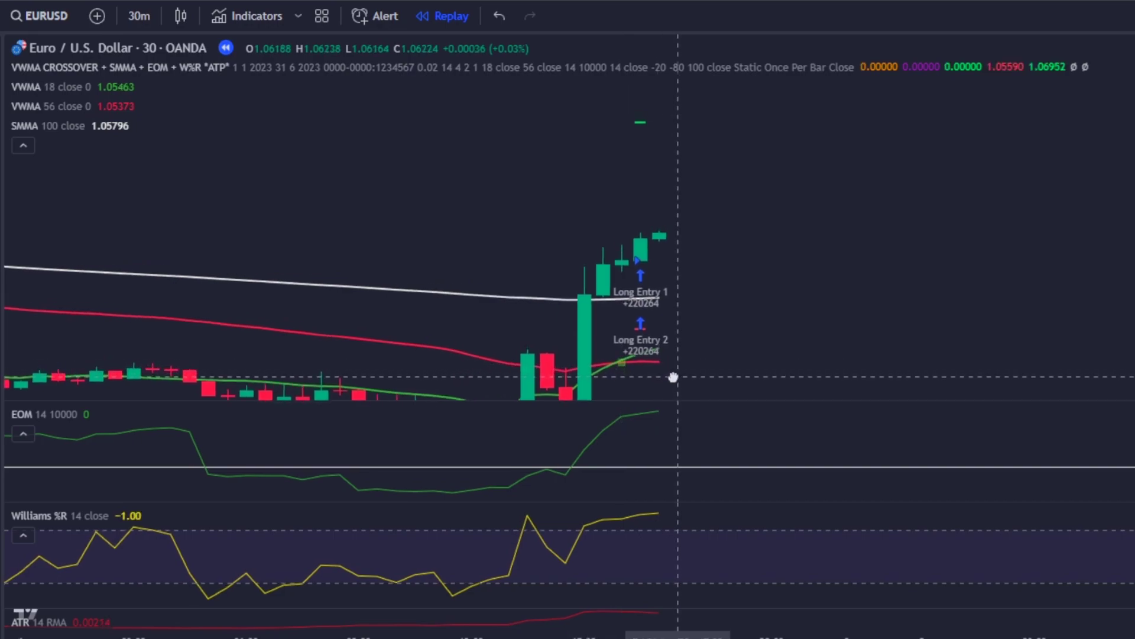
Mark the long entry with a position box using a 454-tick stop and a 2:1 target
{"action": "left_click_drag", "start_coordinate": [622, 366], "coordinate": [659, 367]}
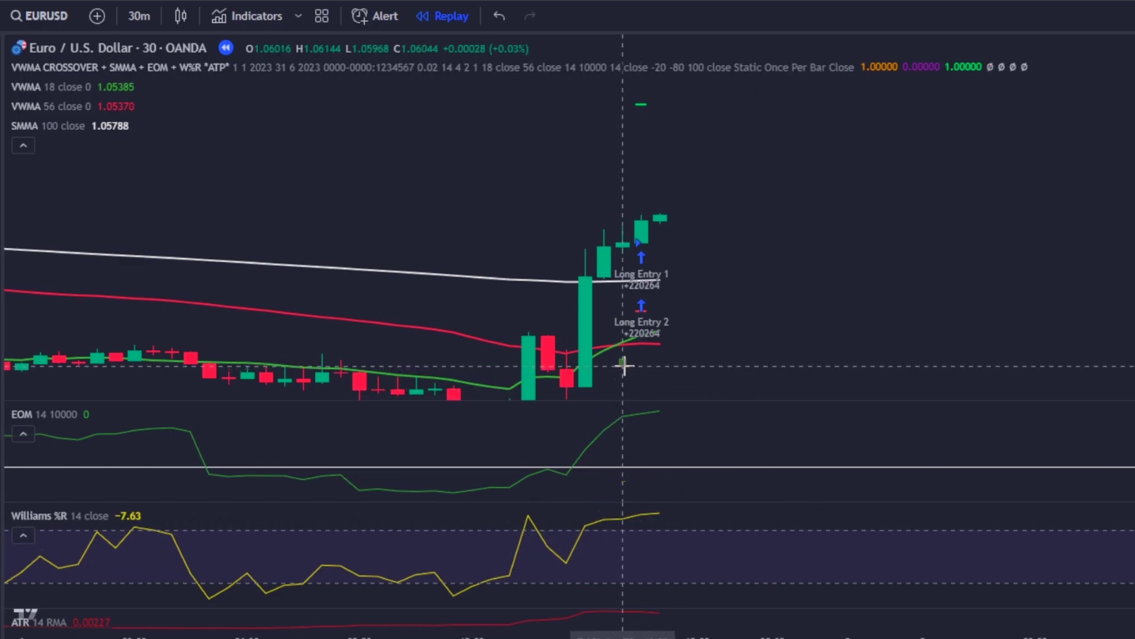
{"action": "left_click", "coordinate": [637, 242]}
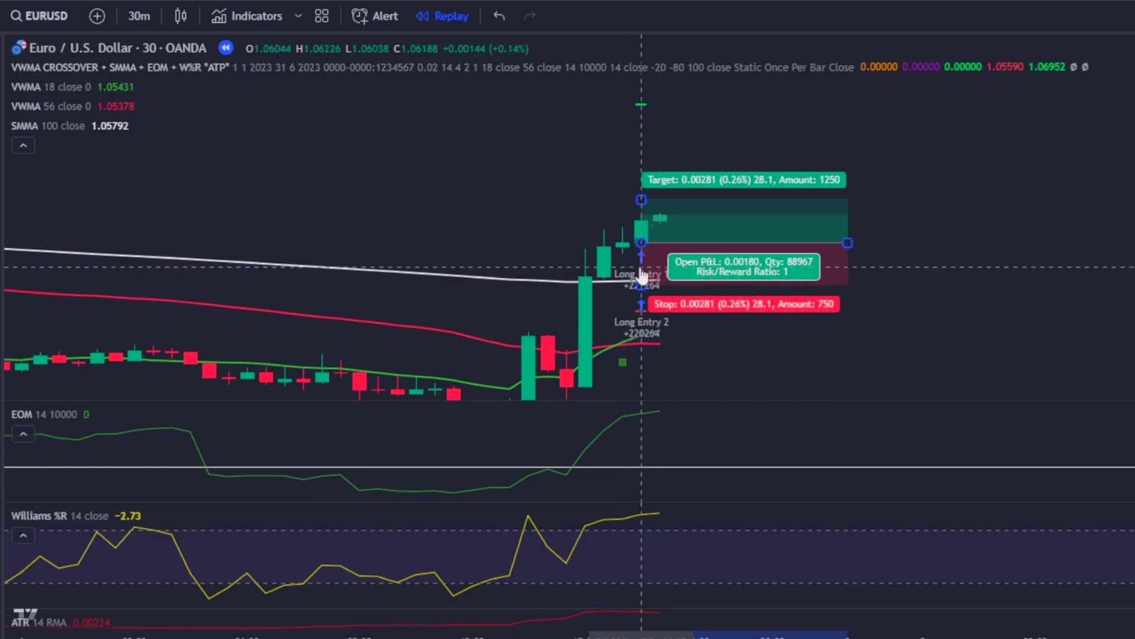
{"action": "left_click", "coordinate": [680, 334]}
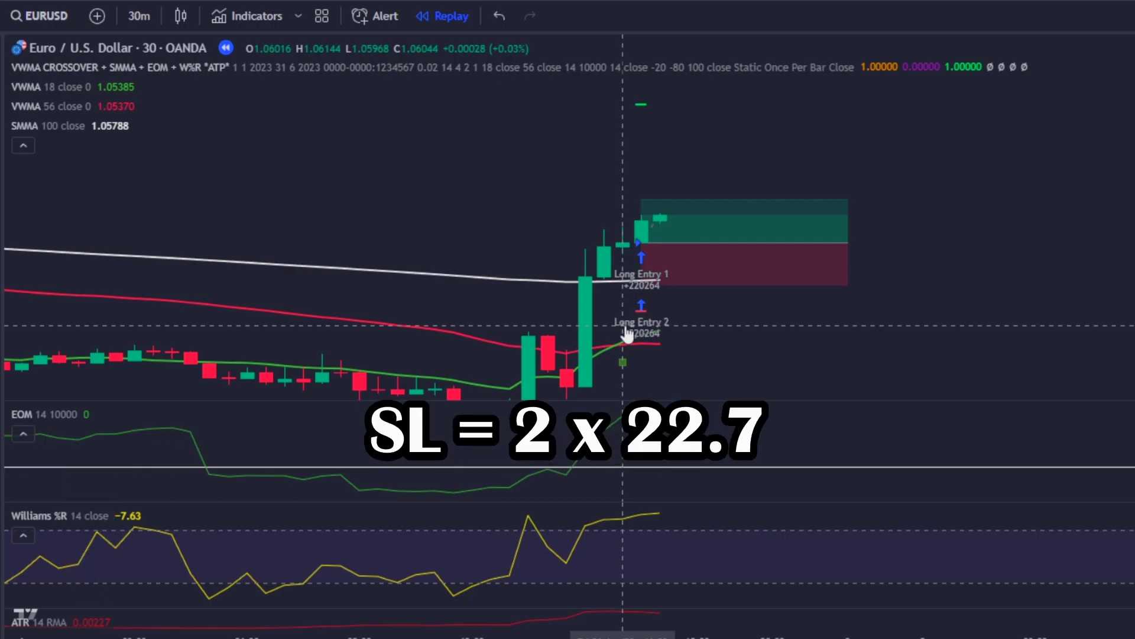
{"action": "double_click", "coordinate": [680, 230]}
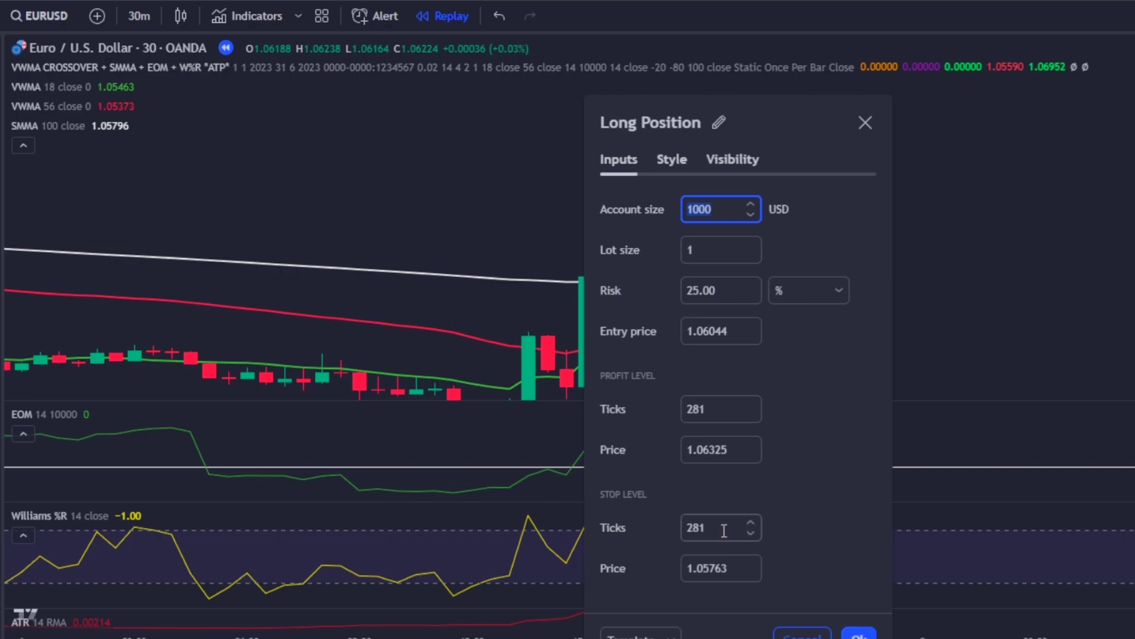
{"action": "type", "text": "454"}
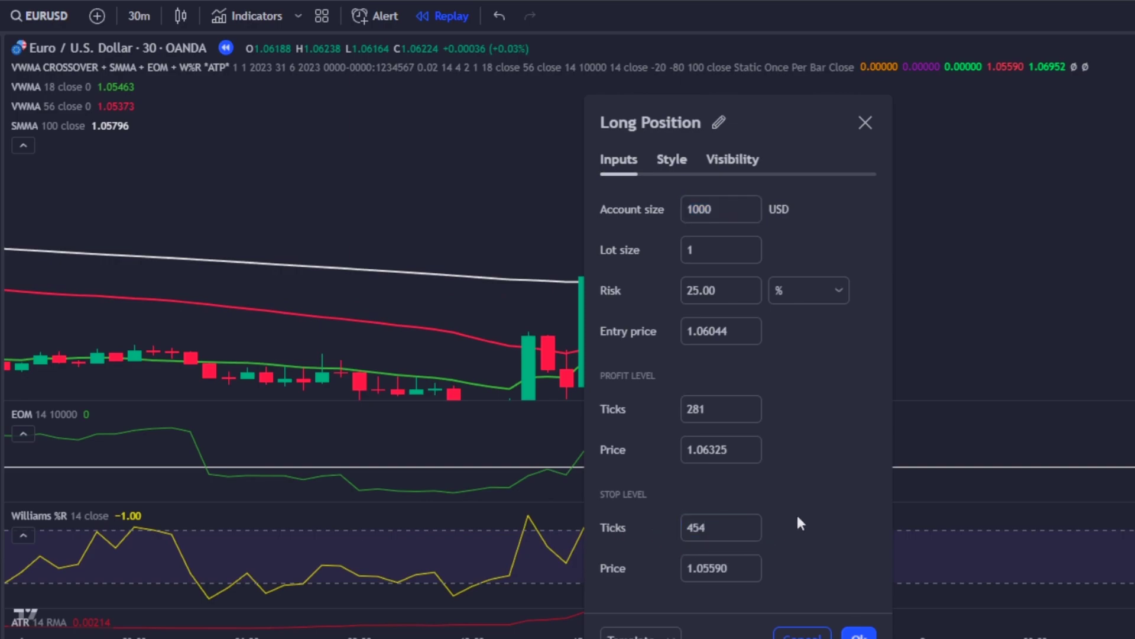
{"action": "key", "text": "Return"}
{"action": "left_click_drag", "start_coordinate": [642, 202], "coordinate": [644, 104]}
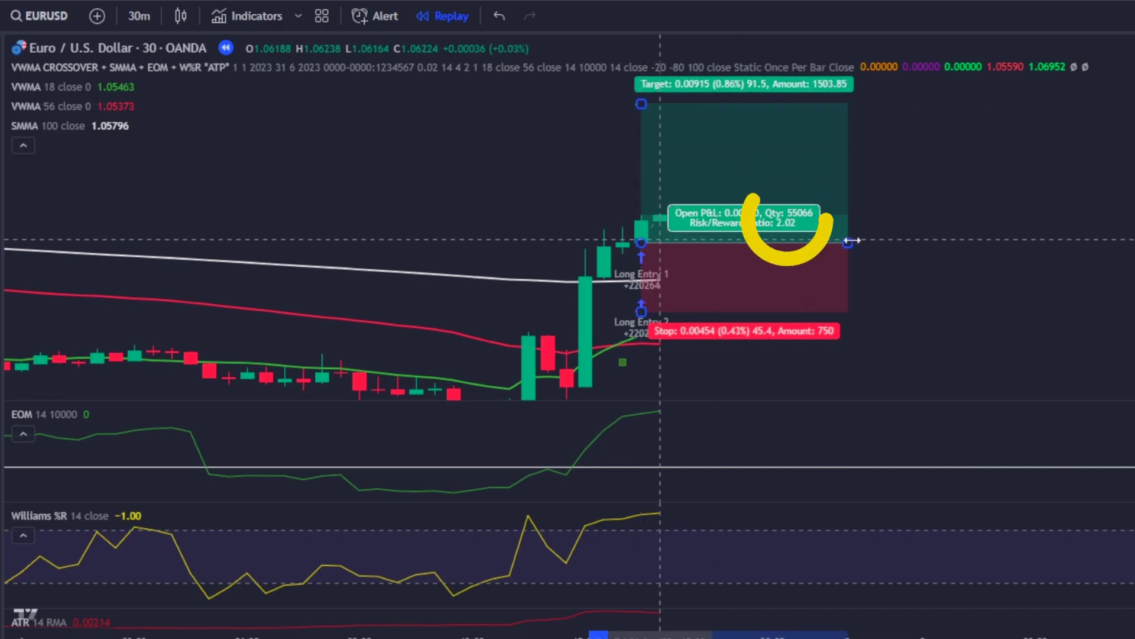
{"action": "left_click_drag", "start_coordinate": [847, 243], "coordinate": [1018, 243]}
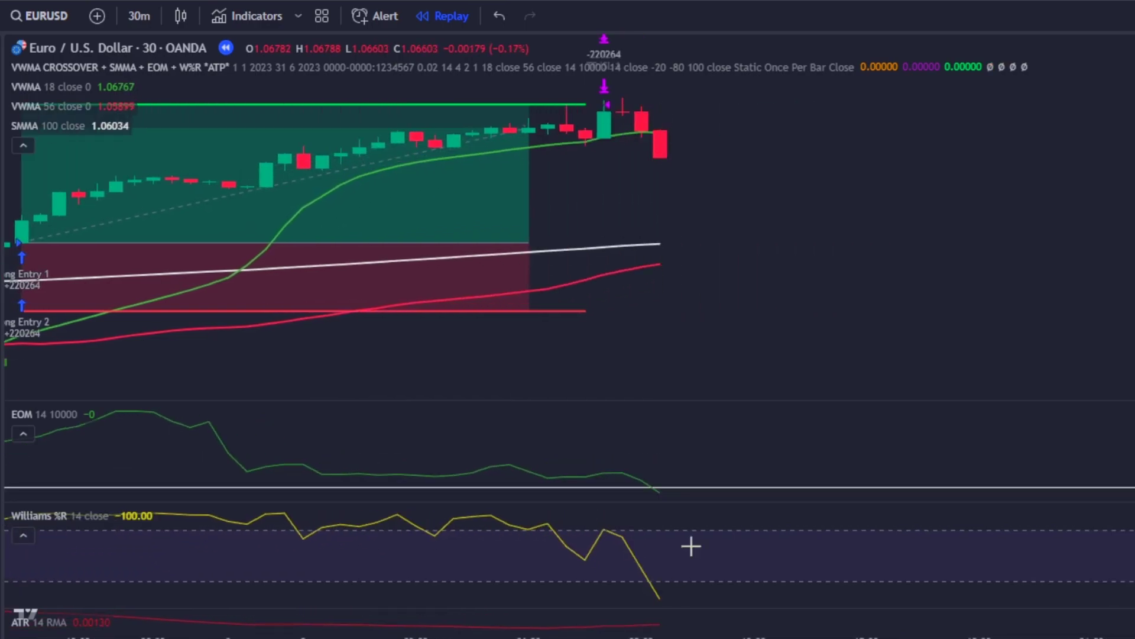
Zoom out and pan back through late February to mid May to inspect the strategy's trades
{"action": "scroll", "coordinate": [887, 255], "scroll_direction": "down", "scroll_amount": 5}
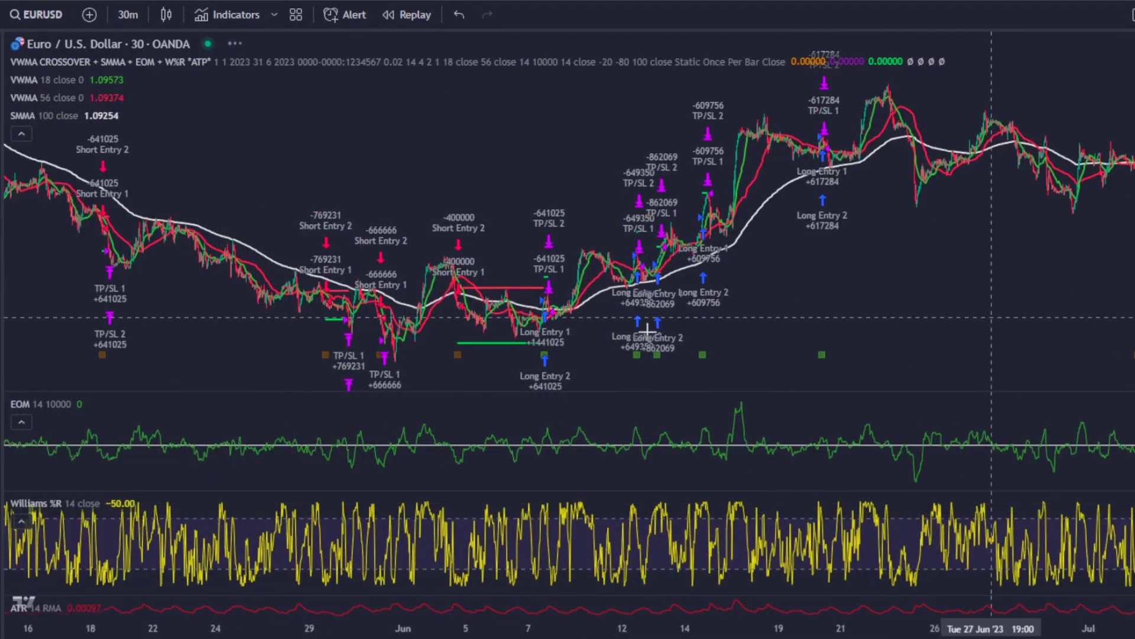
{"action": "scroll", "coordinate": [928, 333], "scroll_direction": "left", "scroll_amount": 15}
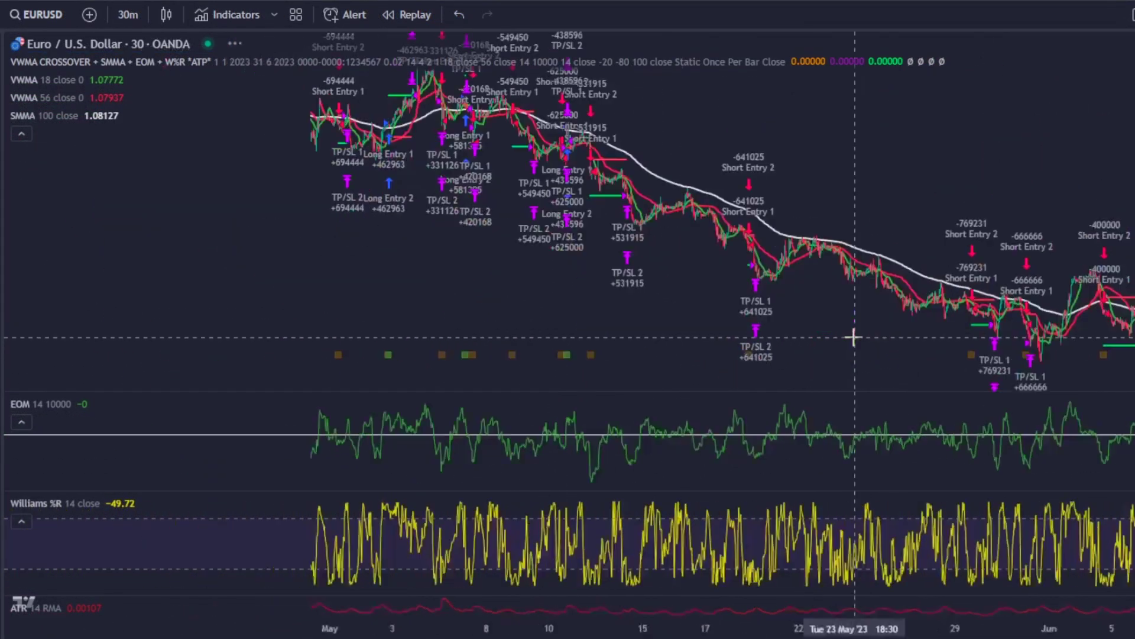
{"action": "scroll", "coordinate": [641, 318], "scroll_direction": "left", "scroll_amount": 7}
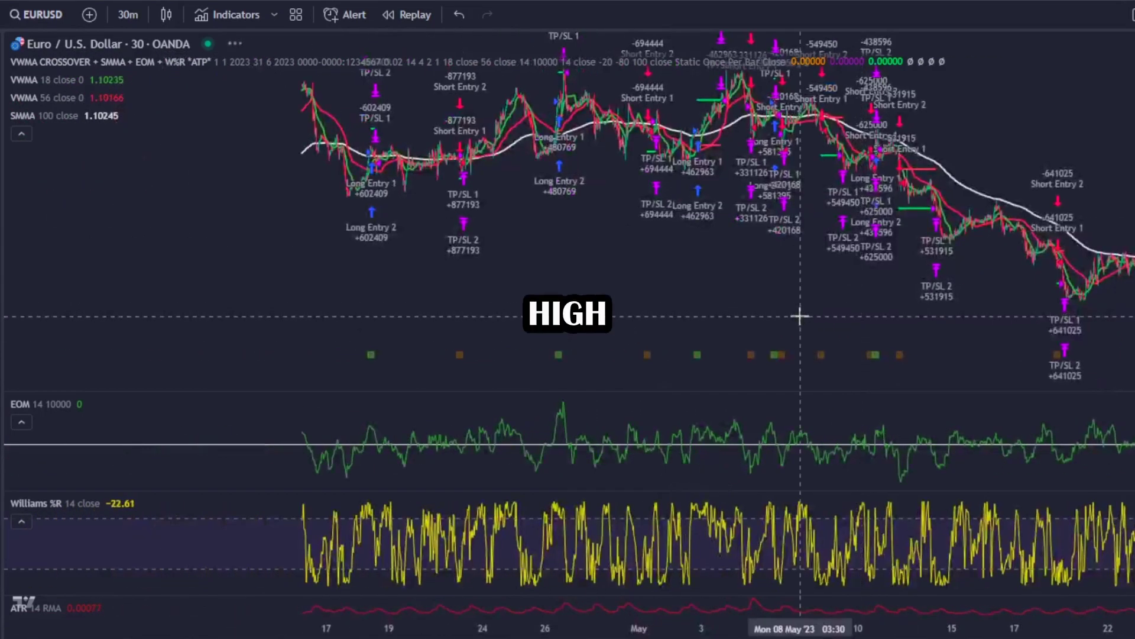
{"action": "scroll", "coordinate": [537, 281], "scroll_direction": "left", "scroll_amount": 8}
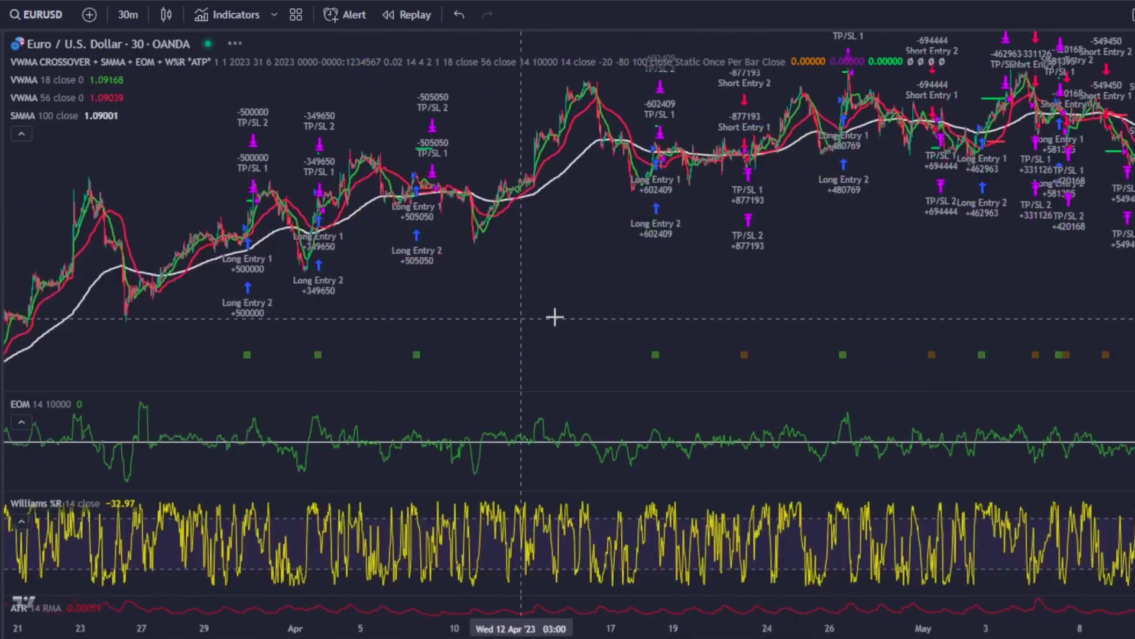
{"action": "scroll", "coordinate": [710, 299], "scroll_direction": "left", "scroll_amount": 1}
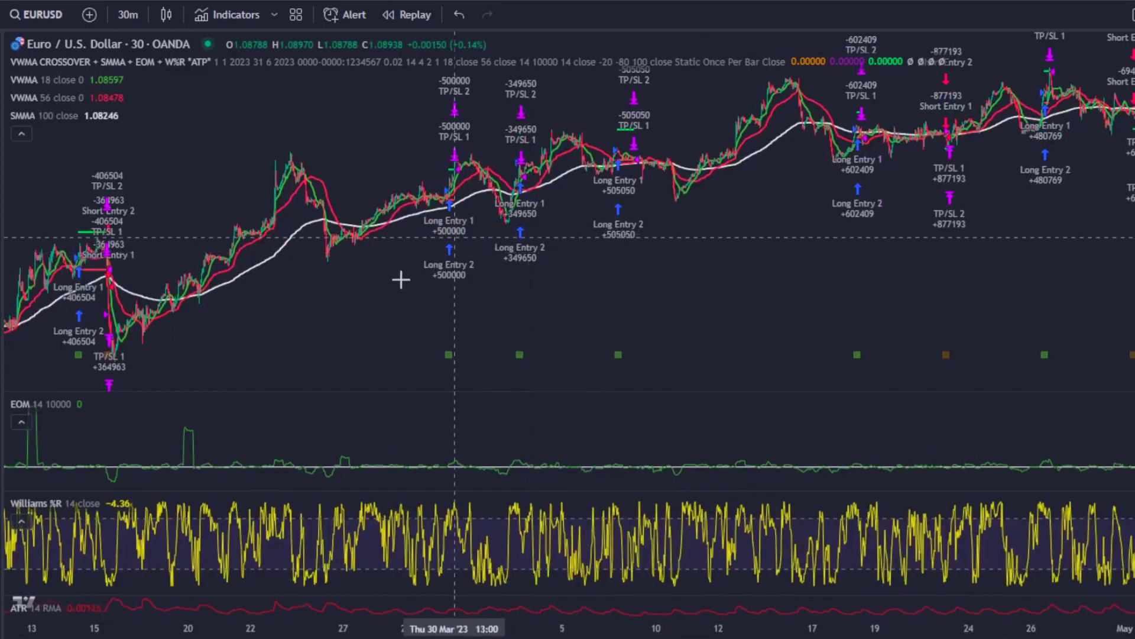
{"action": "left_click_drag", "start_coordinate": [401, 280], "coordinate": [796, 299]}
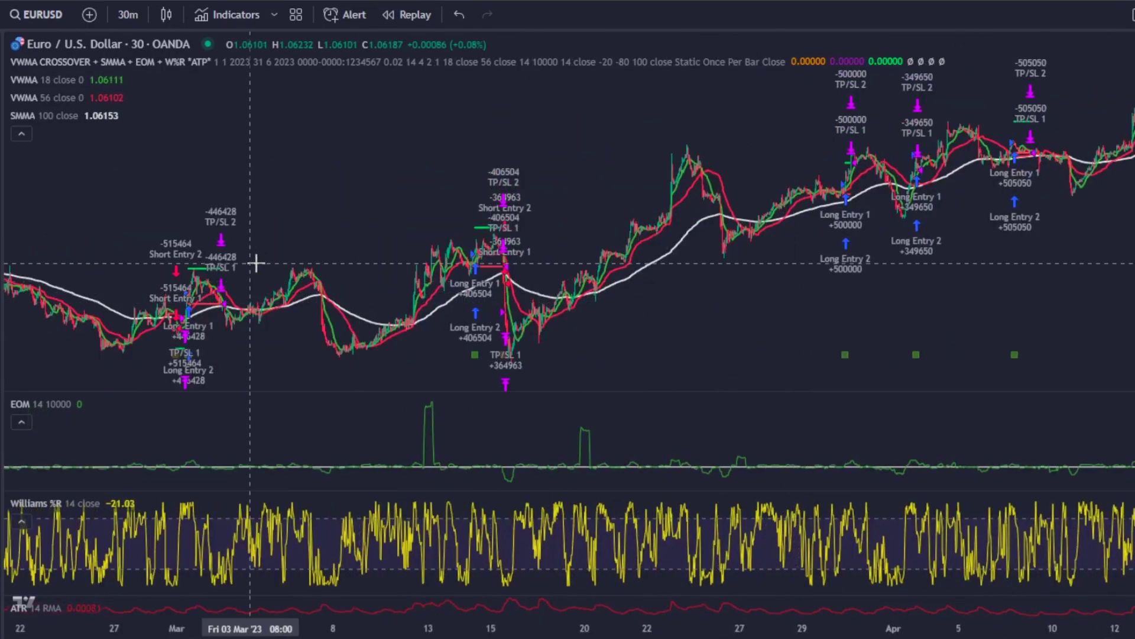
{"action": "left_click_drag", "start_coordinate": [997, 270], "coordinate": [588, 261]}
{"action": "scroll", "coordinate": [743, 274], "scroll_direction": "up", "scroll_amount": 8}
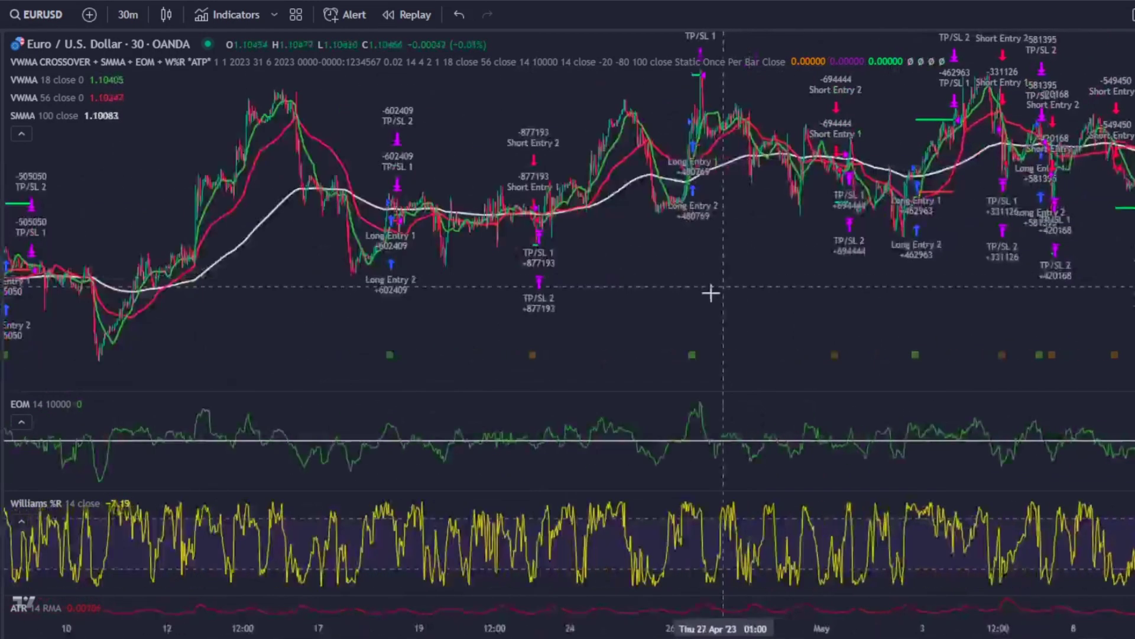
{"action": "scroll", "coordinate": [701, 294], "scroll_direction": "up", "scroll_amount": 5}
{"action": "scroll", "coordinate": [974, 332], "scroll_direction": "right", "scroll_amount": 10}
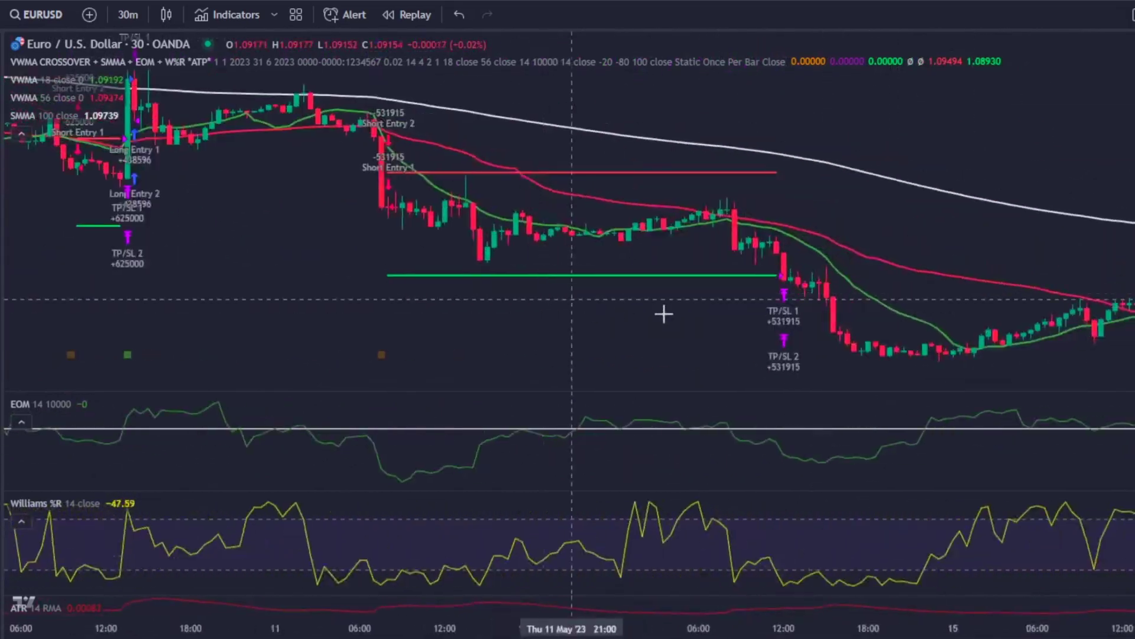
{"action": "scroll", "coordinate": [621, 307], "scroll_direction": "right", "scroll_amount": 10}
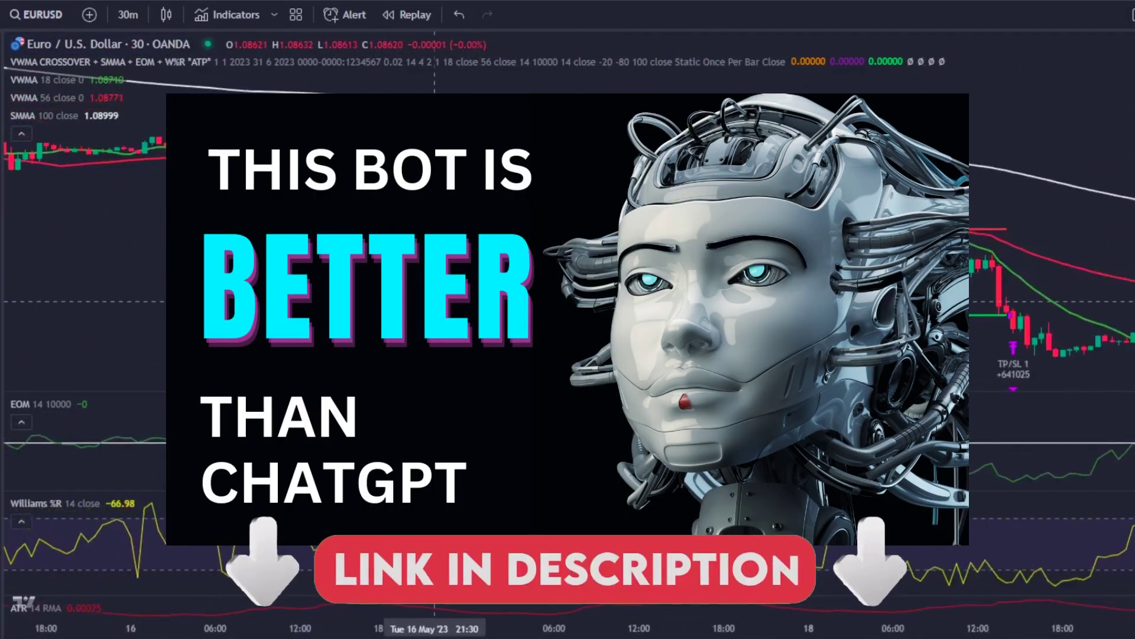
{"action": "scroll", "coordinate": [568, 266], "scroll_direction": "right", "scroll_amount": 10}
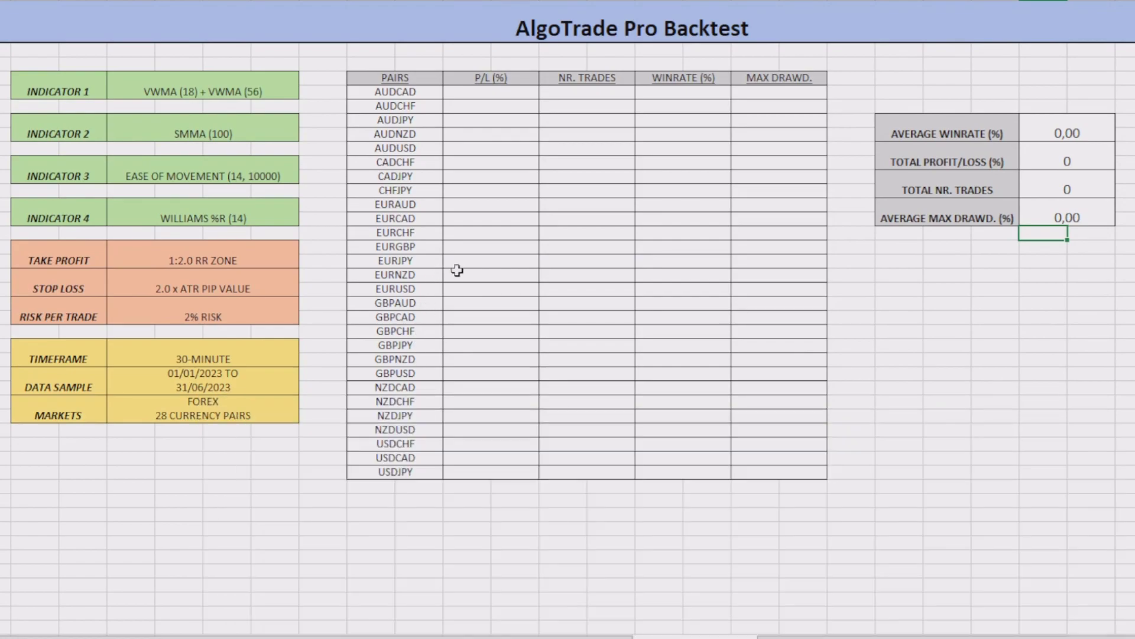
{"action": "left_click_drag", "start_coordinate": [57, 356], "coordinate": [242, 357]}
{"action": "left_click", "coordinate": [308, 352]}
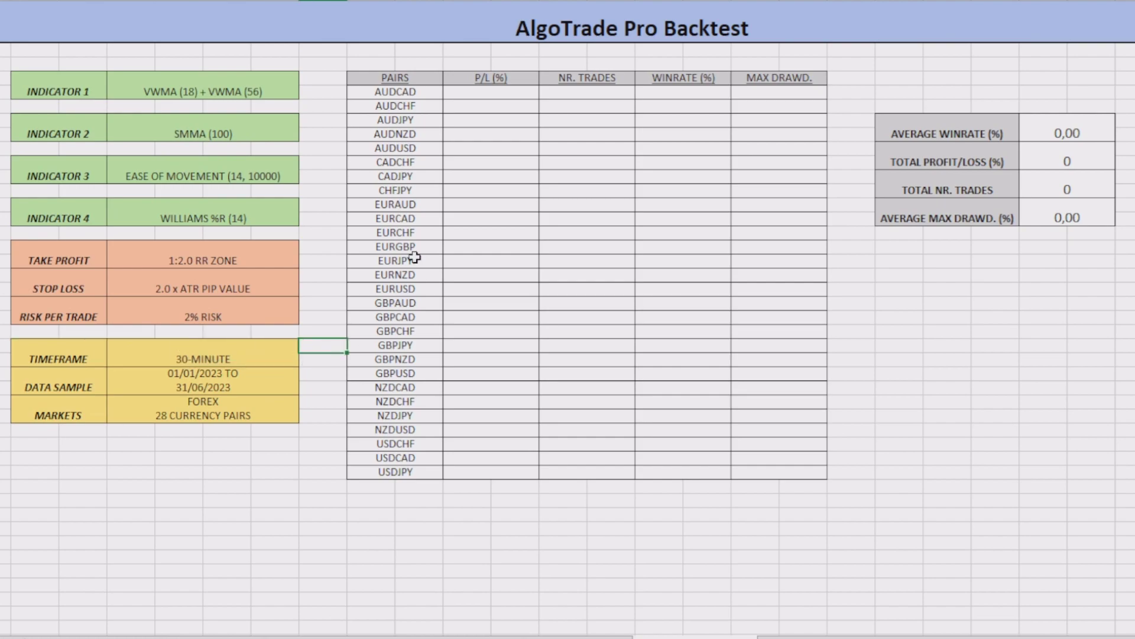
{"action": "left_click_drag", "start_coordinate": [410, 93], "coordinate": [426, 473]}
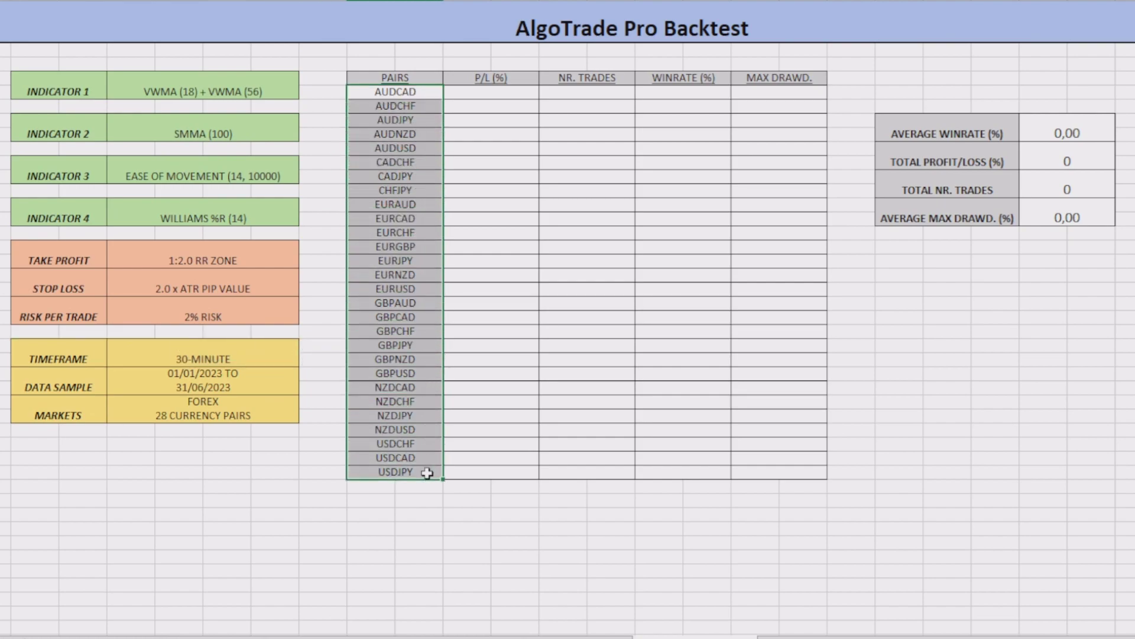
{"action": "left_click", "coordinate": [325, 438]}
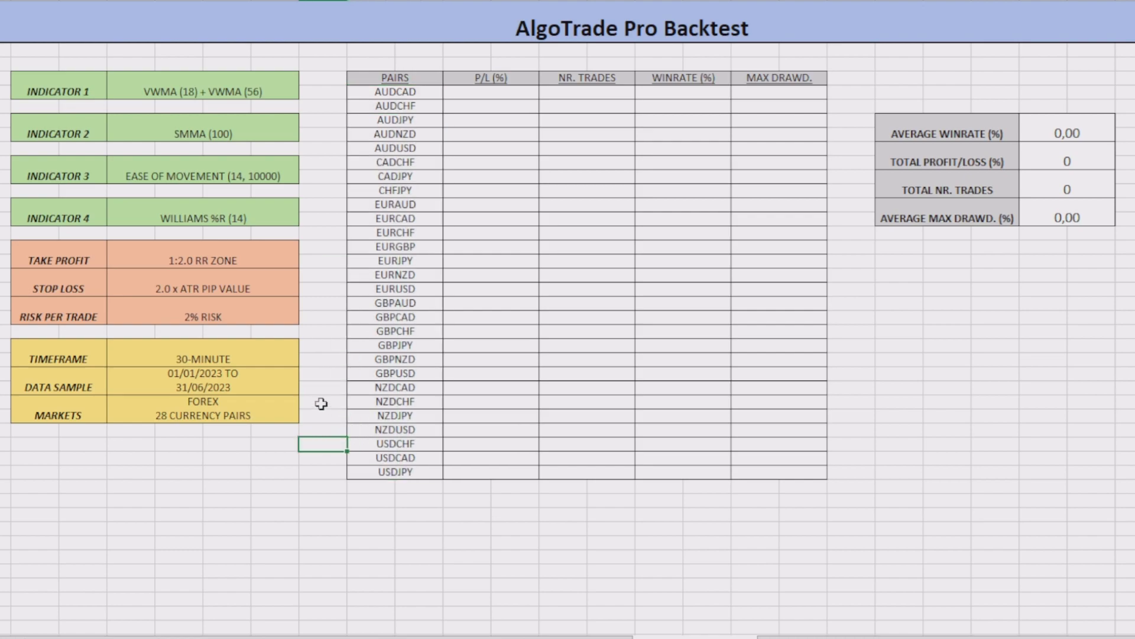
{"action": "left_click", "coordinate": [131, 373]}
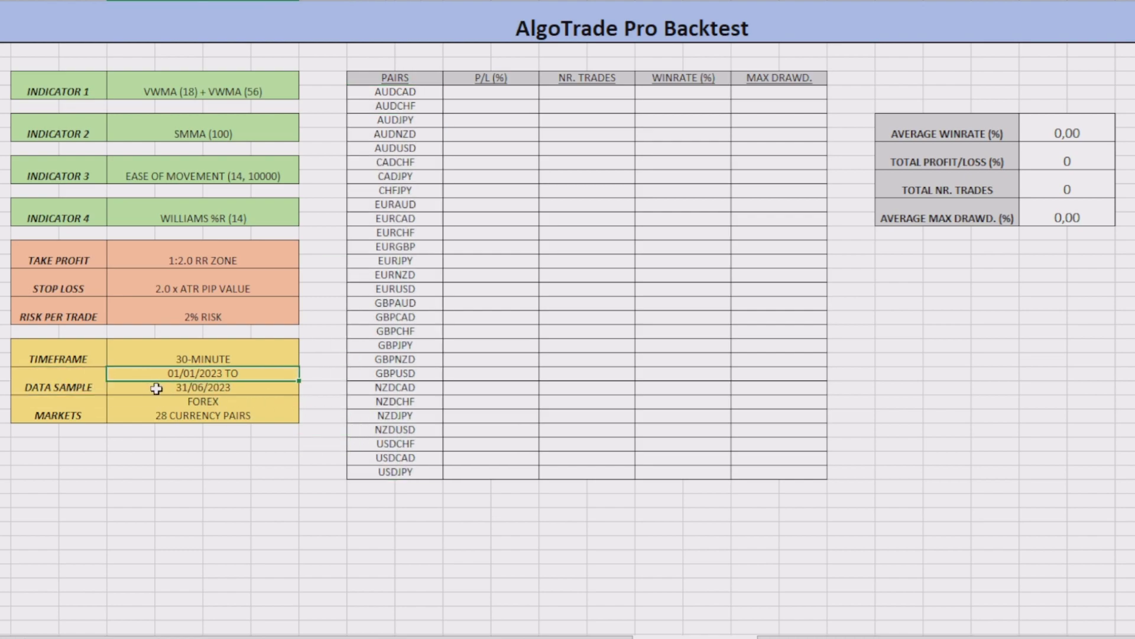
{"action": "left_click", "coordinate": [156, 388]}
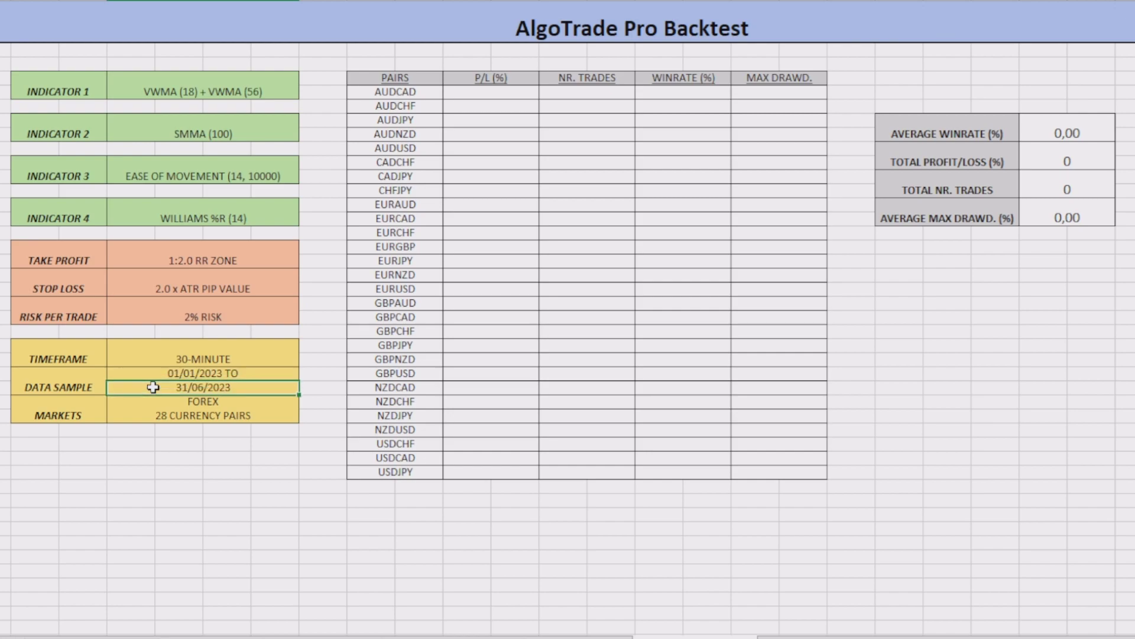
{"action": "left_click_drag", "start_coordinate": [54, 314], "coordinate": [214, 314]}
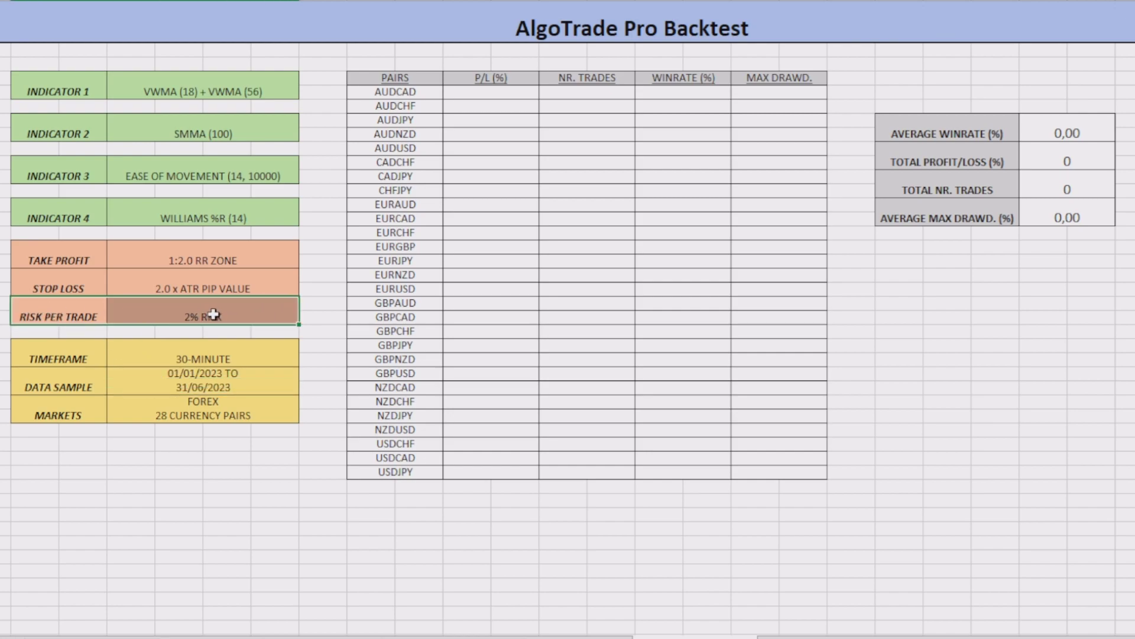
{"action": "left_click", "coordinate": [306, 315]}
{"action": "mouse_move", "coordinate": [487, 85]}
{"action": "left_mouse_down"}
{"action": "mouse_move", "coordinate": [636, 79]}
{"action": "mouse_move", "coordinate": [768, 91]}
{"action": "mouse_move", "coordinate": [763, 336]}
{"action": "mouse_move", "coordinate": [780, 472]}
{"action": "left_mouse_up"}
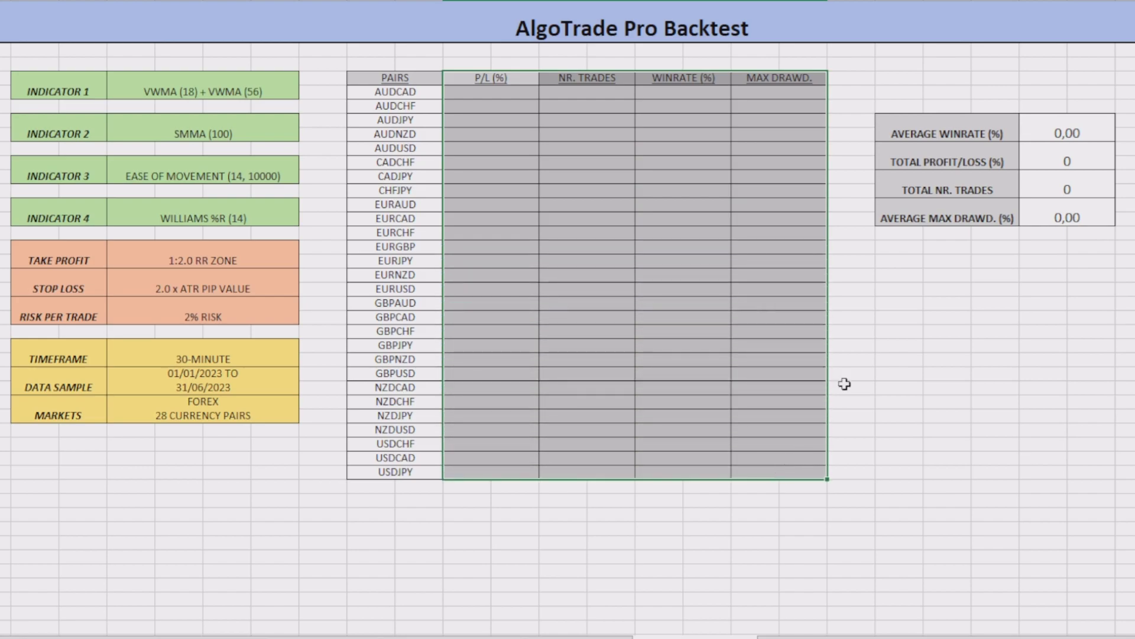
{"action": "left_click_drag", "start_coordinate": [904, 125], "coordinate": [1064, 223]}
{"action": "left_click", "coordinate": [884, 260]}
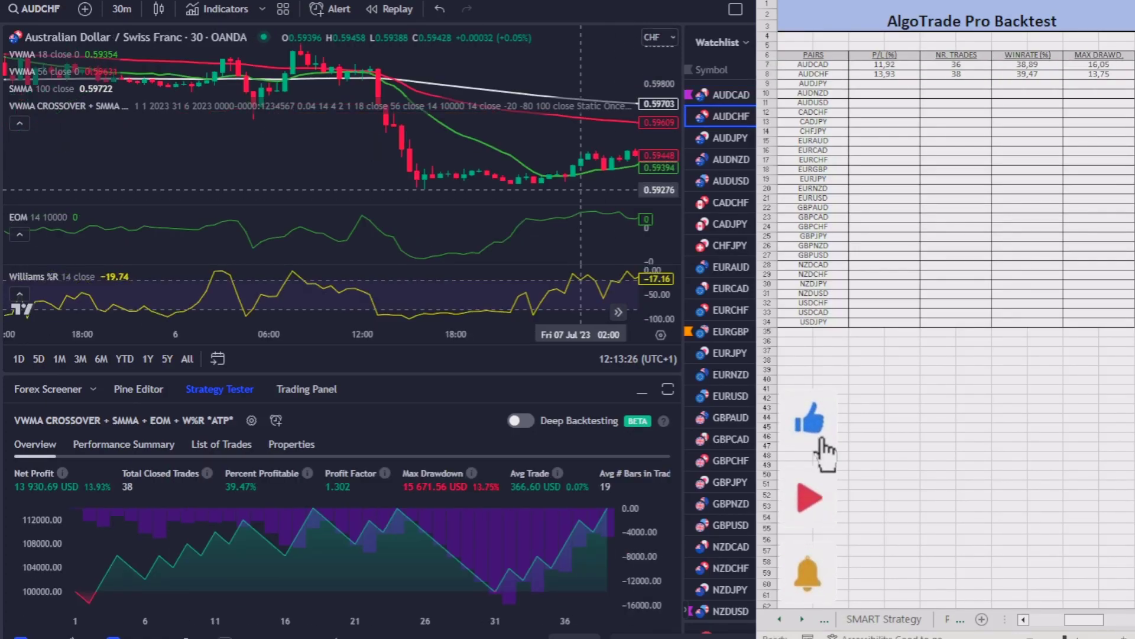
Type each pair's P/L, trades, winrate and drawdown into its row, e.g. CADJPY 32,06 / 44 / 45,45 / 9,73
{"action": "type", "text": "31,25"}
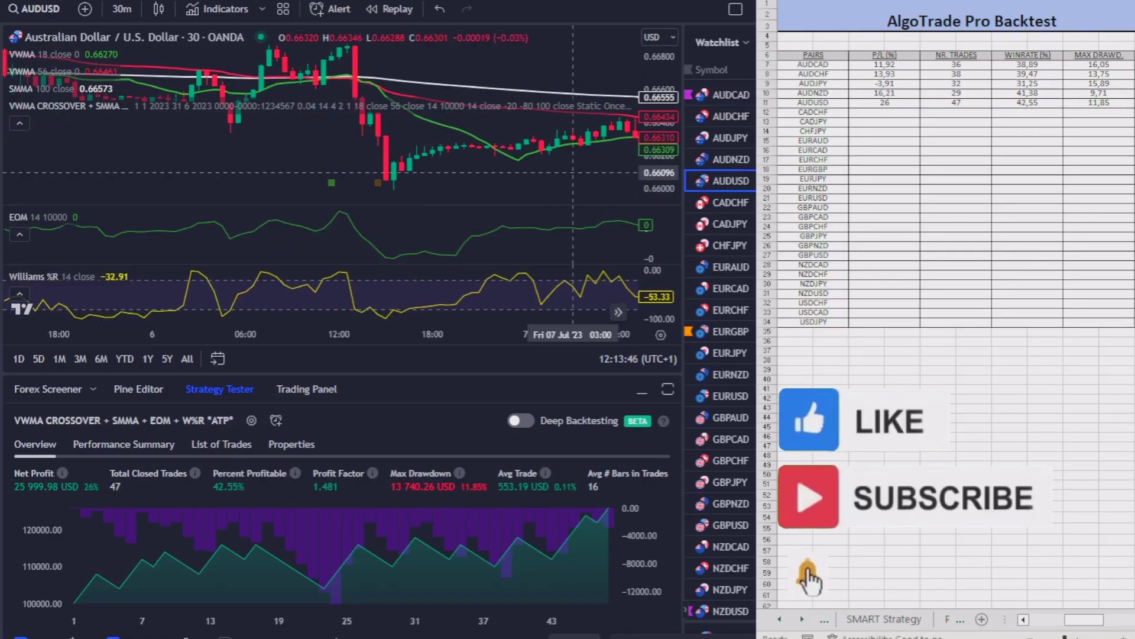
{"action": "type", "text": "10,75"}
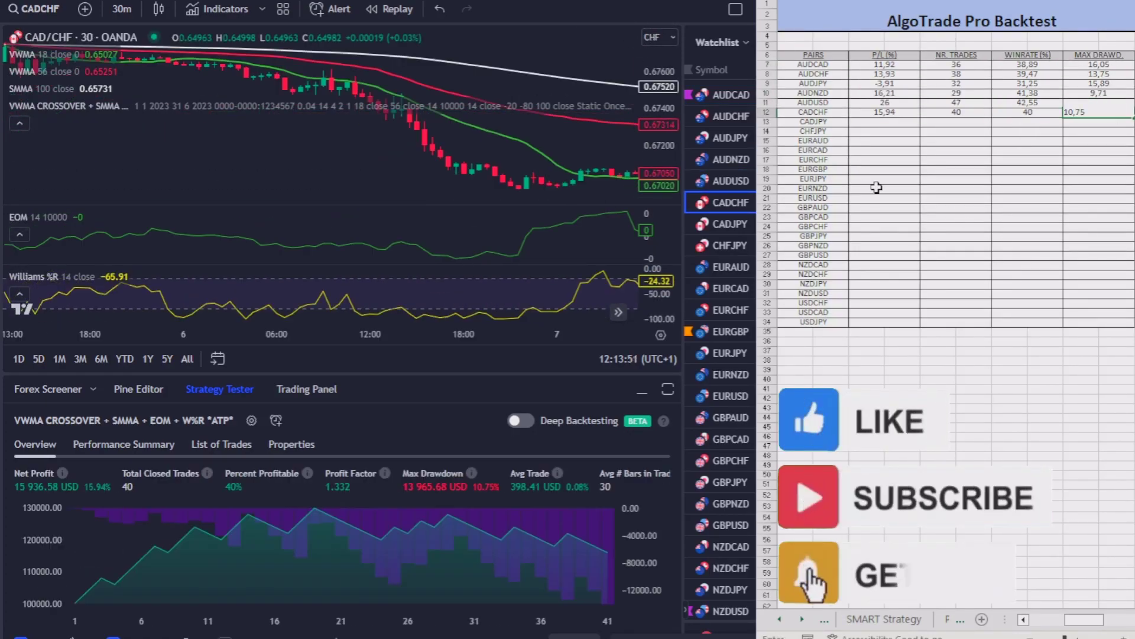
{"action": "key", "text": "Return"}
{"action": "type", "text": "32,06\t44\t45,45\t9,73"}
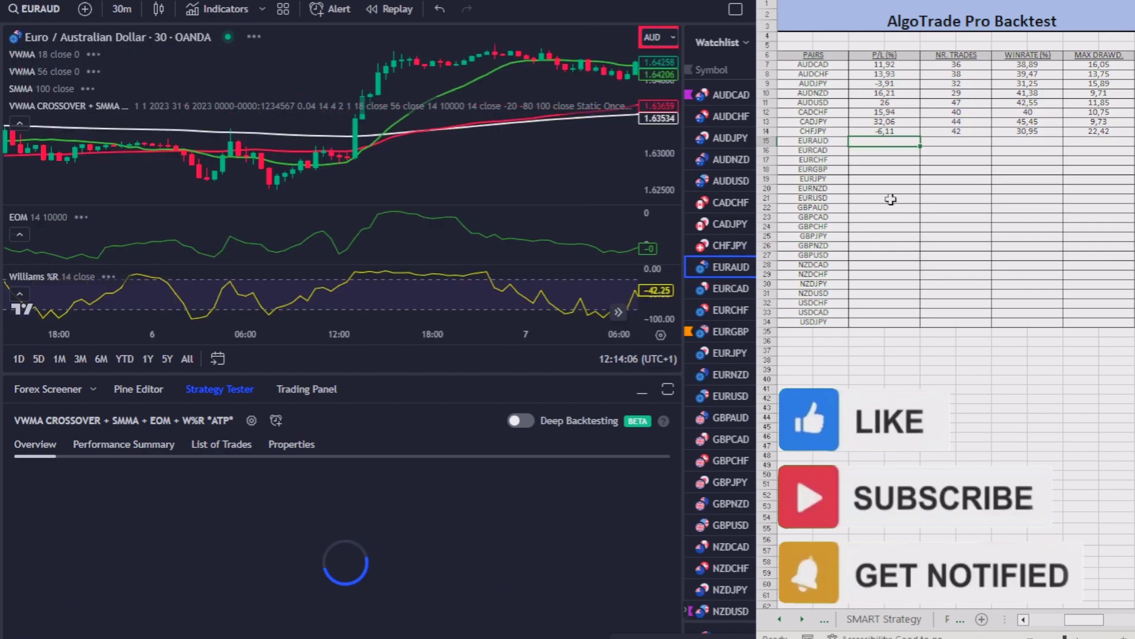
{"action": "type", "text": " -6,11\t42\t30,95\t22,42 -28,15\t44\t22,73\t37,59 27,96\t46\t43,48\t11,69 "}
{"action": "type", "text": "-7,92\t34\t29,41\t16,97 "}
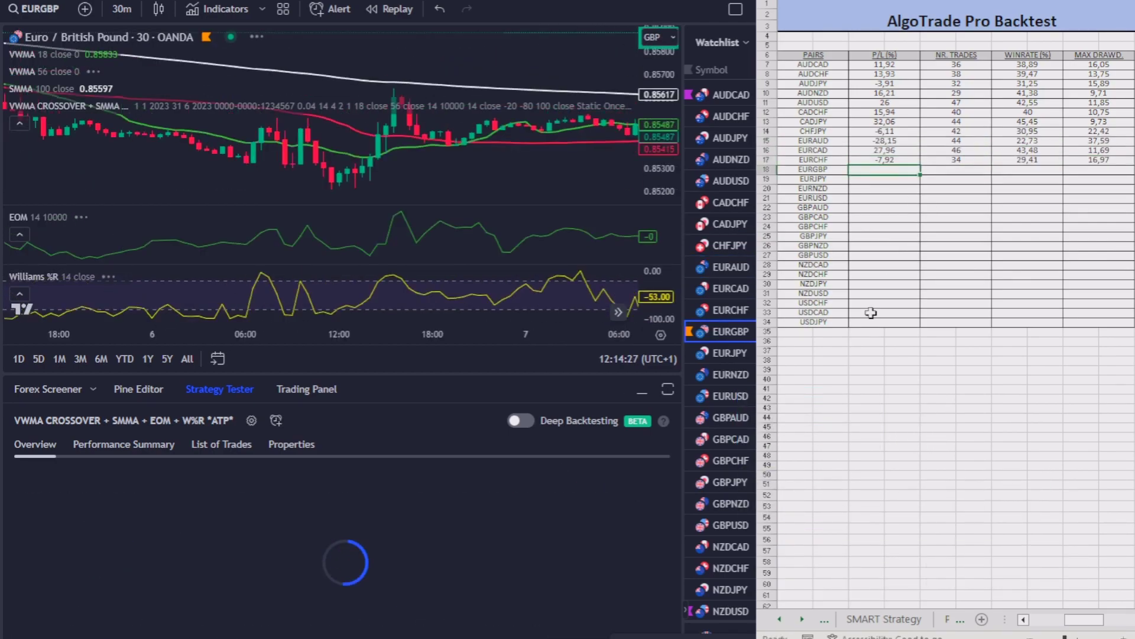
{"action": "type", "text": "-5,85\t42\t30,95\t24,11"}
{"action": "key", "text": "Return"}
{"action": "type", "text": "4,05\t34\t35,29\t26,05 -15,86\t53\t28,3\t27,57 19,32\t39\t41"}
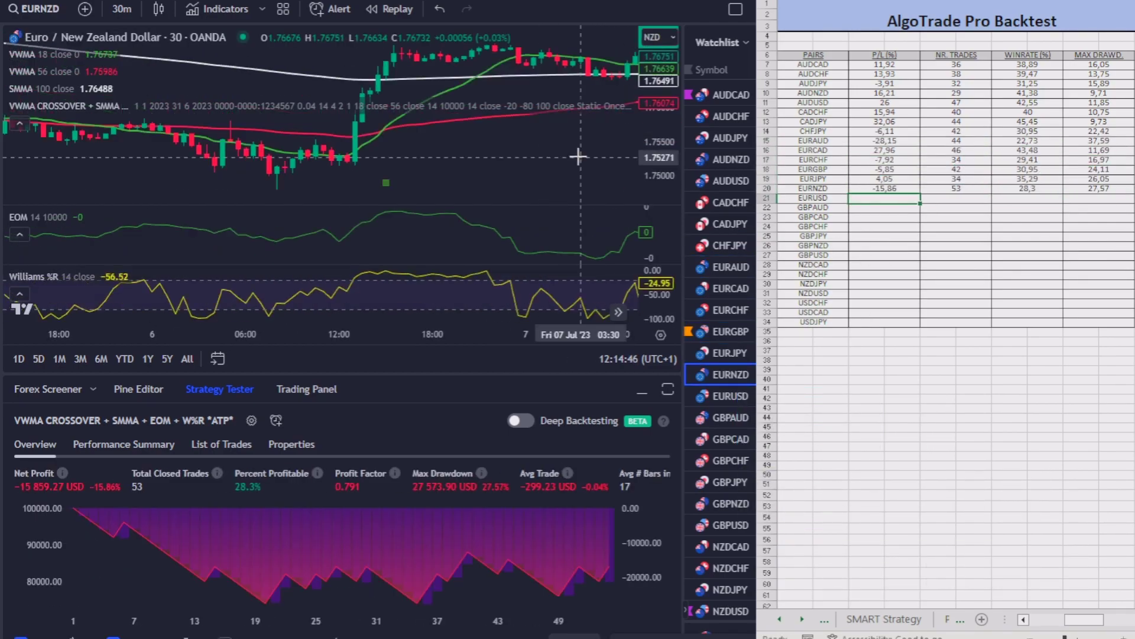
{"action": "type", "text": ","}
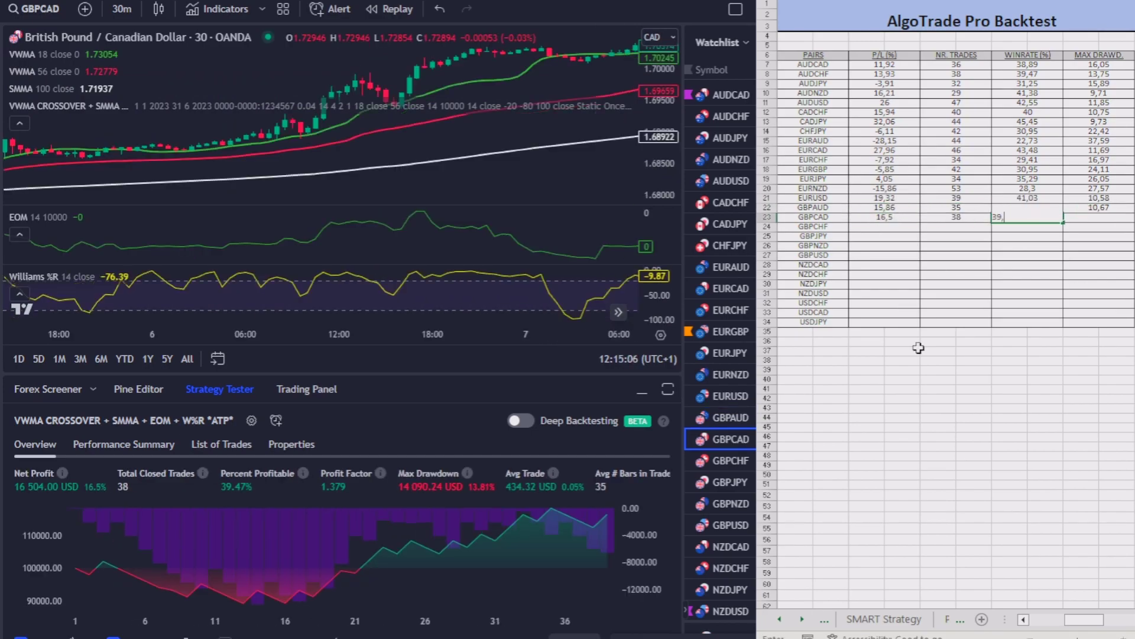
{"action": "type", "text": "03\t10,58 15,86\t35\t40\t10,67 16,5\t38\t39,47\t13,81 -5,22\t36\t30,56\t18,81 6,58\t36\t36,11\t14,8 20,15\t35\t42,86\t13,7 "}
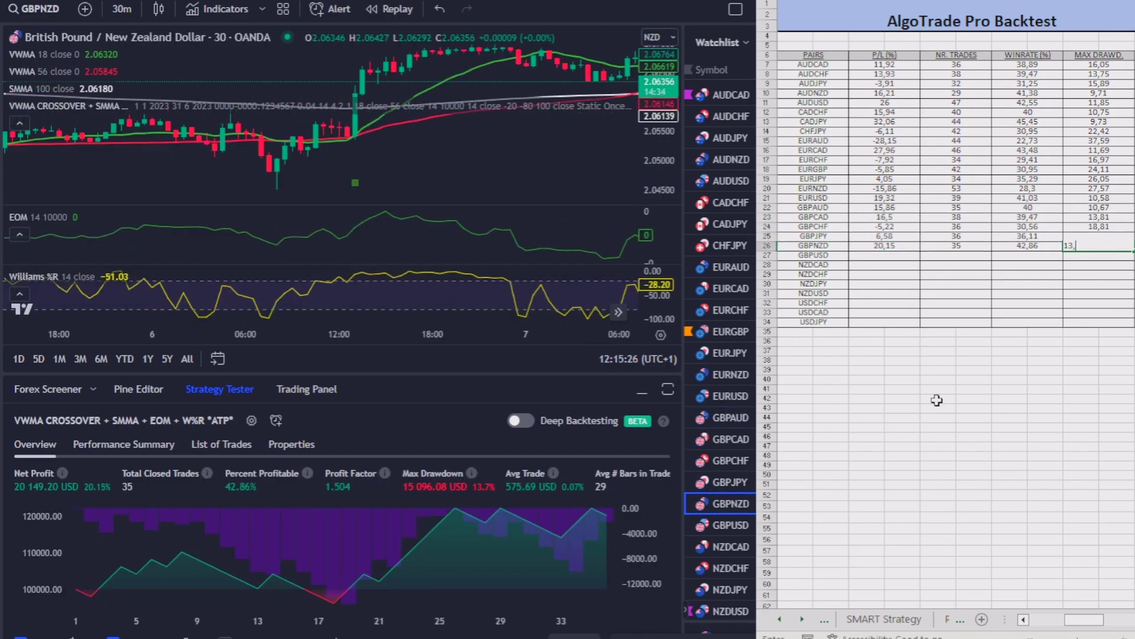
{"action": "type", "text": "-7,71\t41\t29,27\t18,52 7,32\t42\t35,71\t13,73 14,07\t35\t40\t8,31 "}
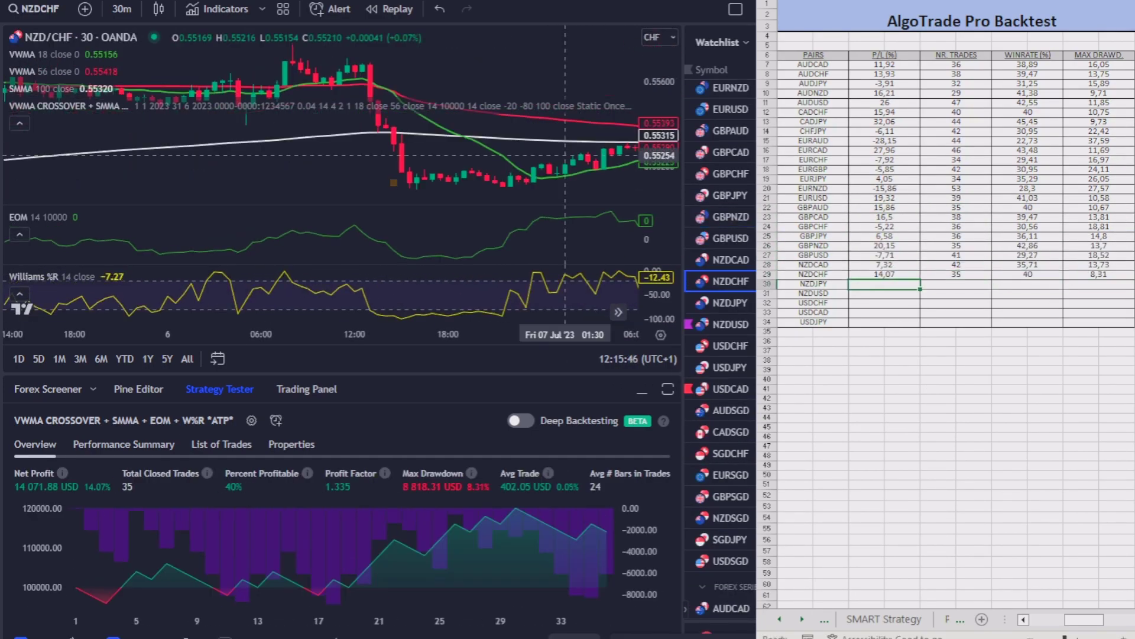
{"action": "type", "text": "2,05\t29\t34,48\t21,07 -0,74\t37\t32,43\t14,58 0,98\t49\t32,65\t22,63 "}
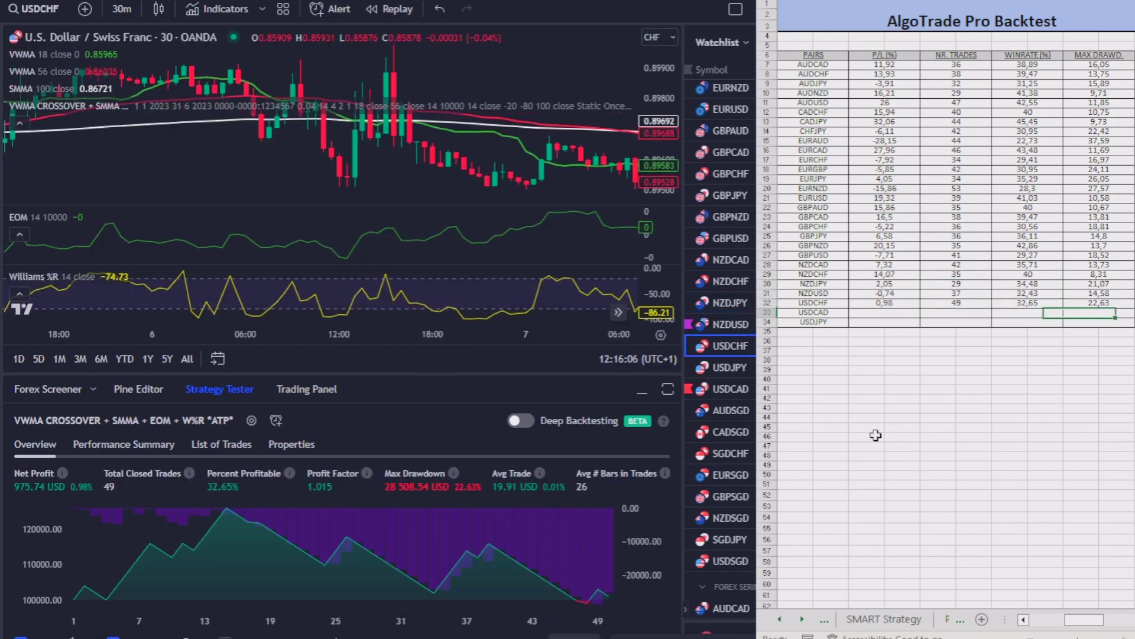
{"action": "type", "text": "1,57\t48\t33,33\t14,15"}
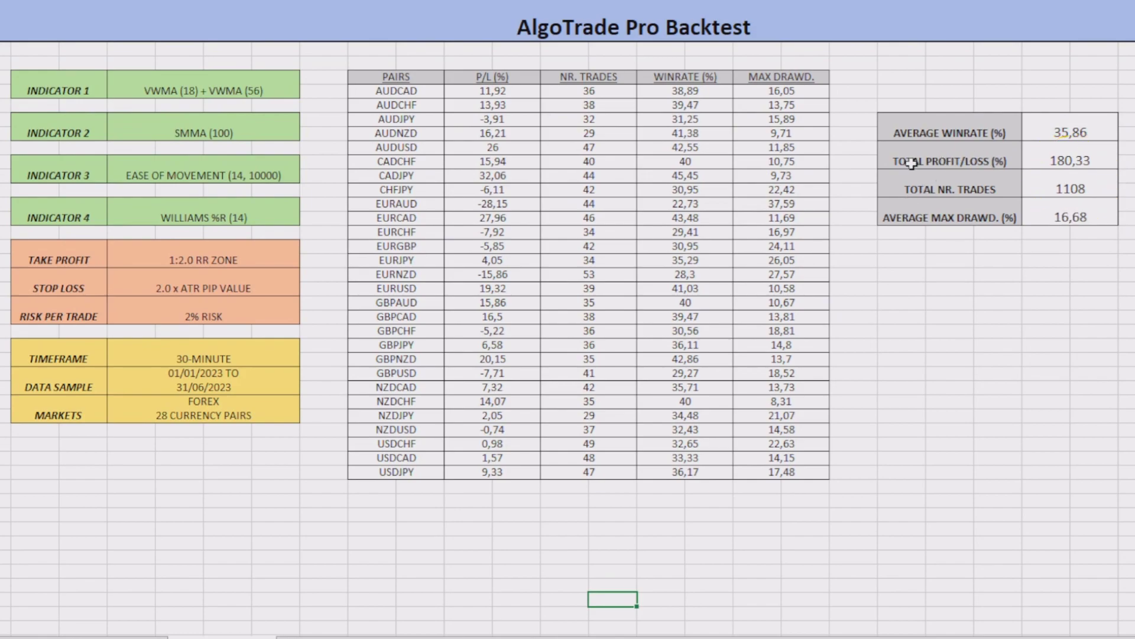
Highlight the total trades summary figures, the full pair results table and the strategy settings block
{"action": "left_click_drag", "start_coordinate": [946, 189], "coordinate": [1060, 182]}
{"action": "left_click", "coordinate": [1062, 257]}
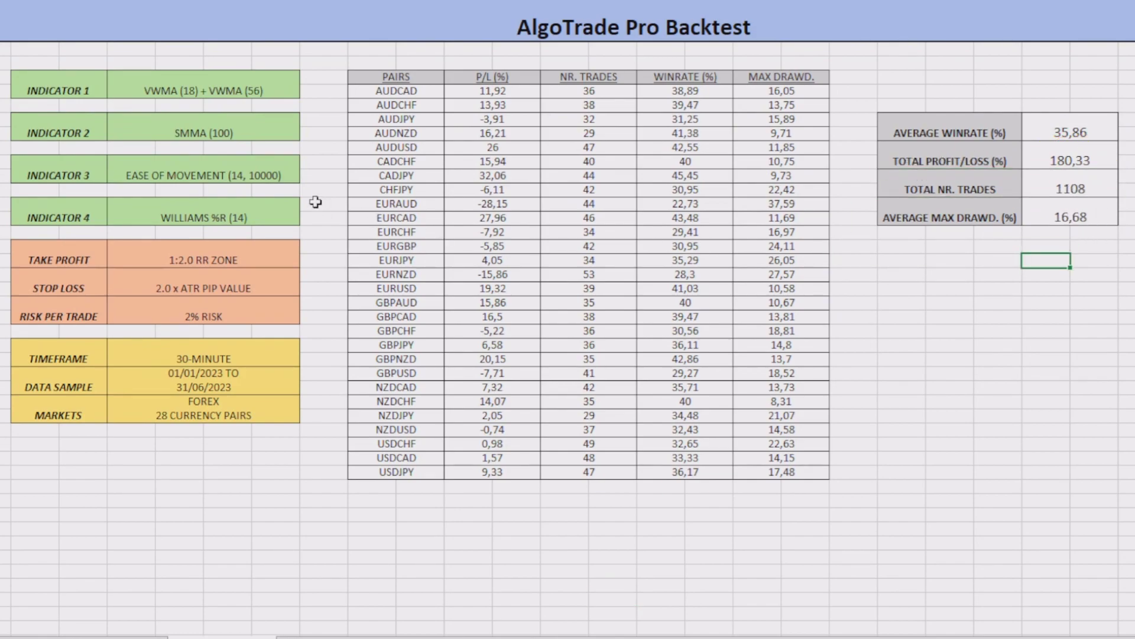
{"action": "left_click_drag", "start_coordinate": [401, 90], "coordinate": [765, 468]}
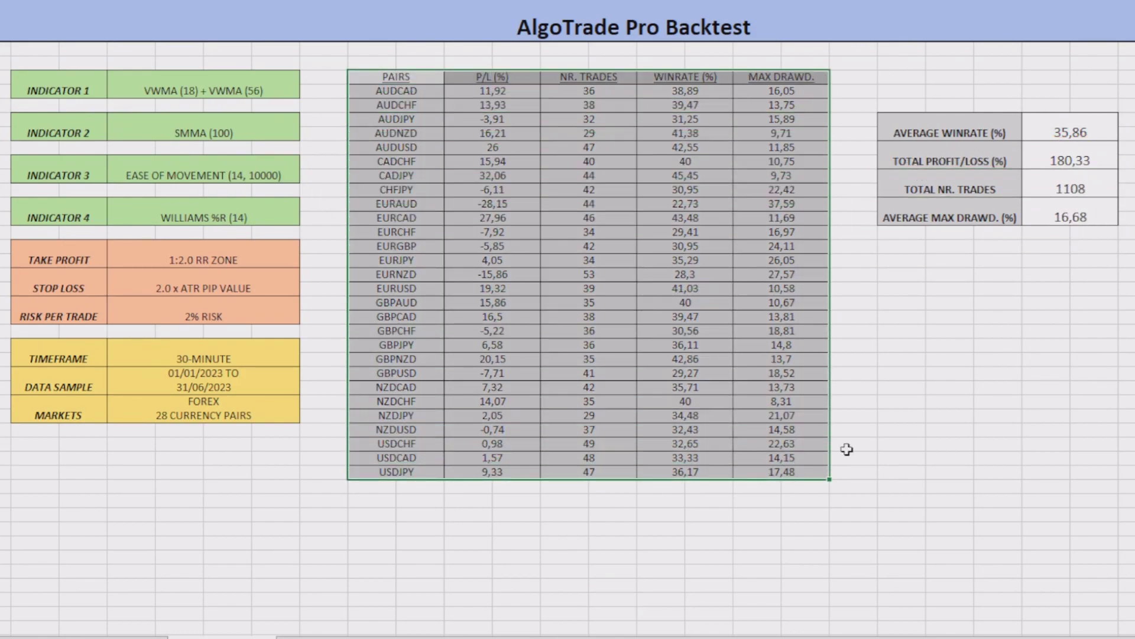
{"action": "left_click", "coordinate": [905, 417]}
{"action": "left_click_drag", "start_coordinate": [87, 96], "coordinate": [255, 433]}
{"action": "left_click", "coordinate": [871, 343]}
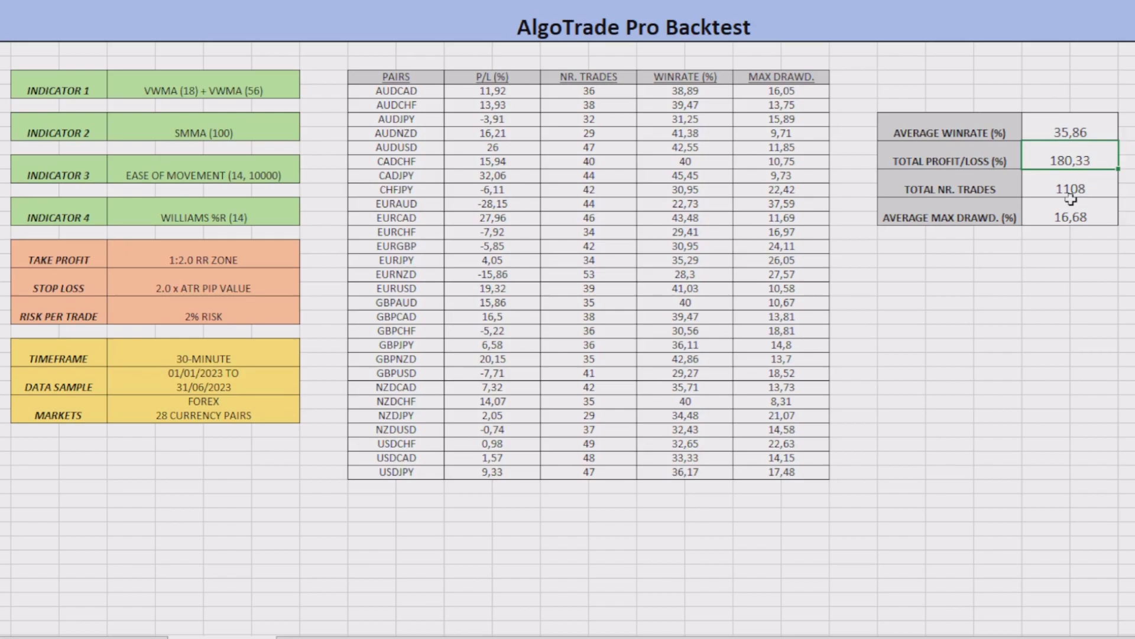
Review the 16,68 average max drawdown, each pair's P/L value and the 1:2.0 RR ZONE take profit
{"action": "left_click", "coordinate": [1110, 211]}
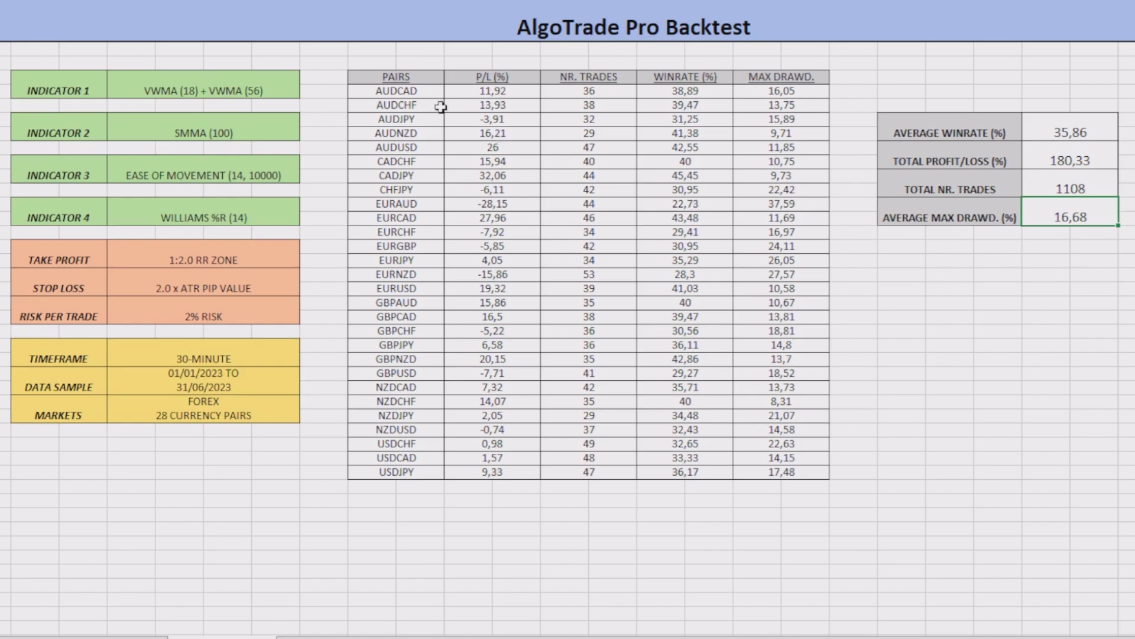
{"action": "left_click_drag", "start_coordinate": [424, 93], "coordinate": [482, 107]}
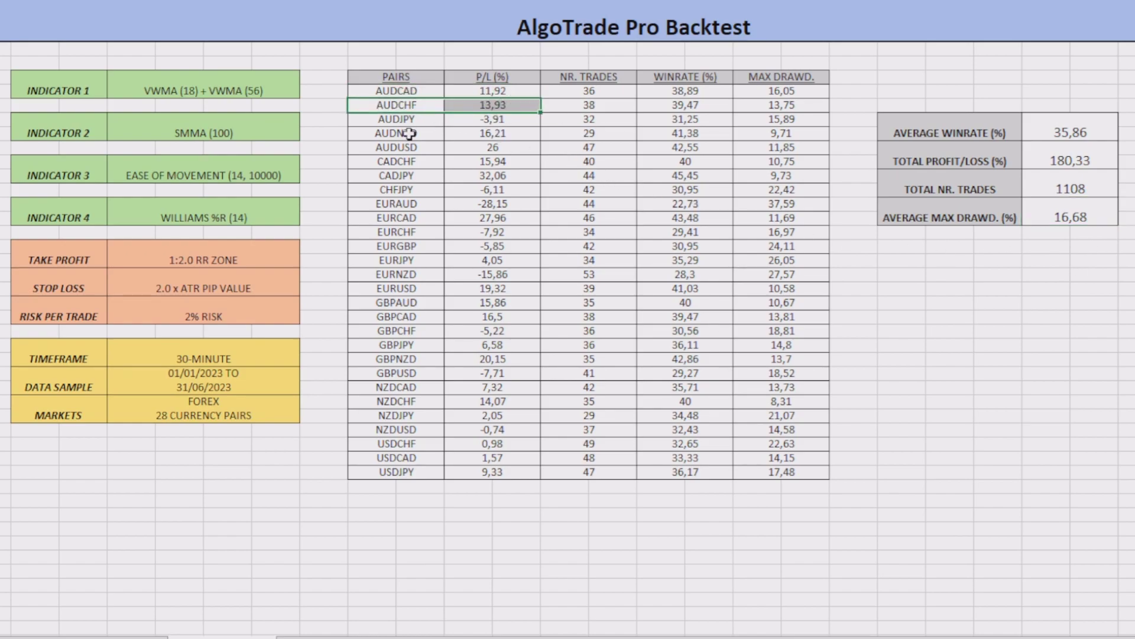
{"action": "left_click_drag", "start_coordinate": [410, 133], "coordinate": [497, 149]}
{"action": "left_click_drag", "start_coordinate": [417, 161], "coordinate": [500, 177]}
{"action": "left_click_drag", "start_coordinate": [399, 74], "coordinate": [824, 473]}
{"action": "left_click", "coordinate": [950, 415]}
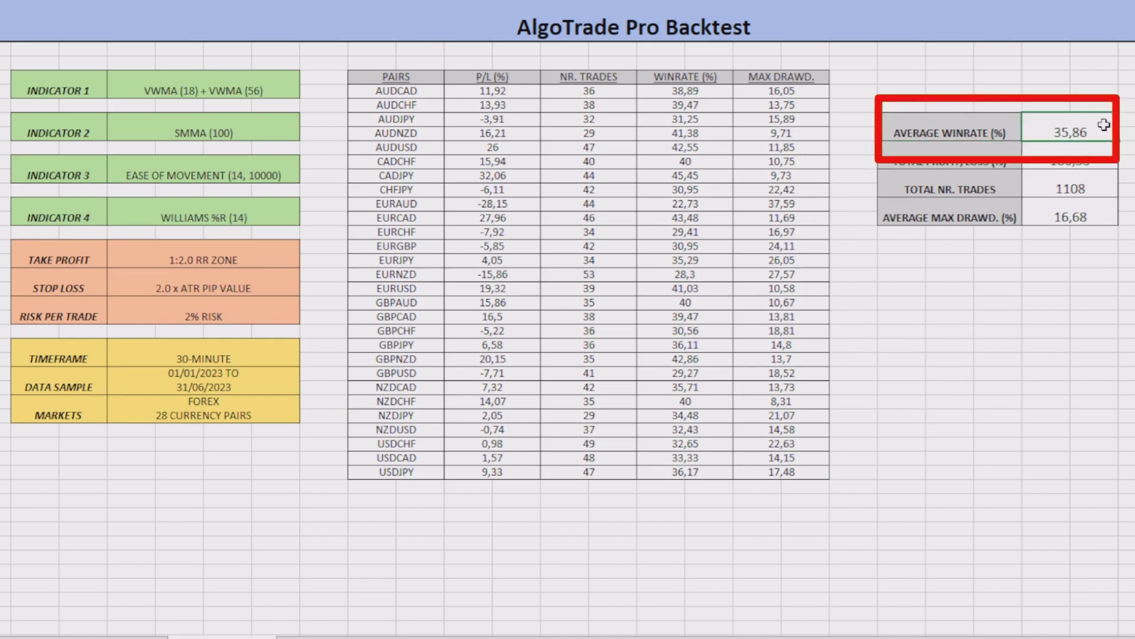
{"action": "left_click_drag", "start_coordinate": [58, 263], "coordinate": [253, 252]}
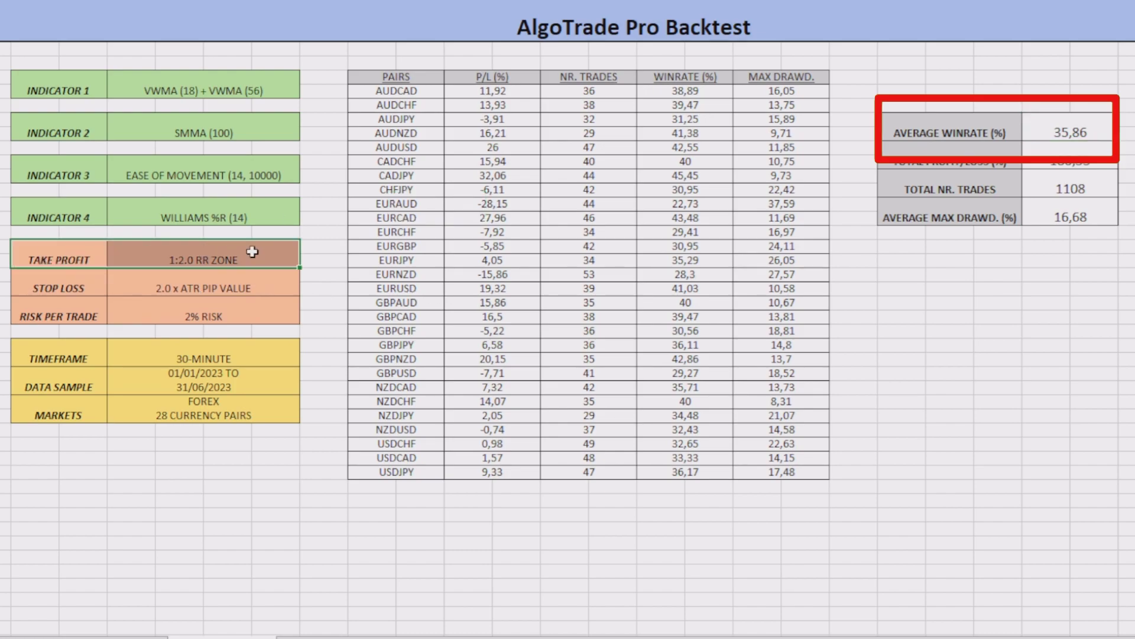
{"action": "left_click", "coordinate": [310, 260]}
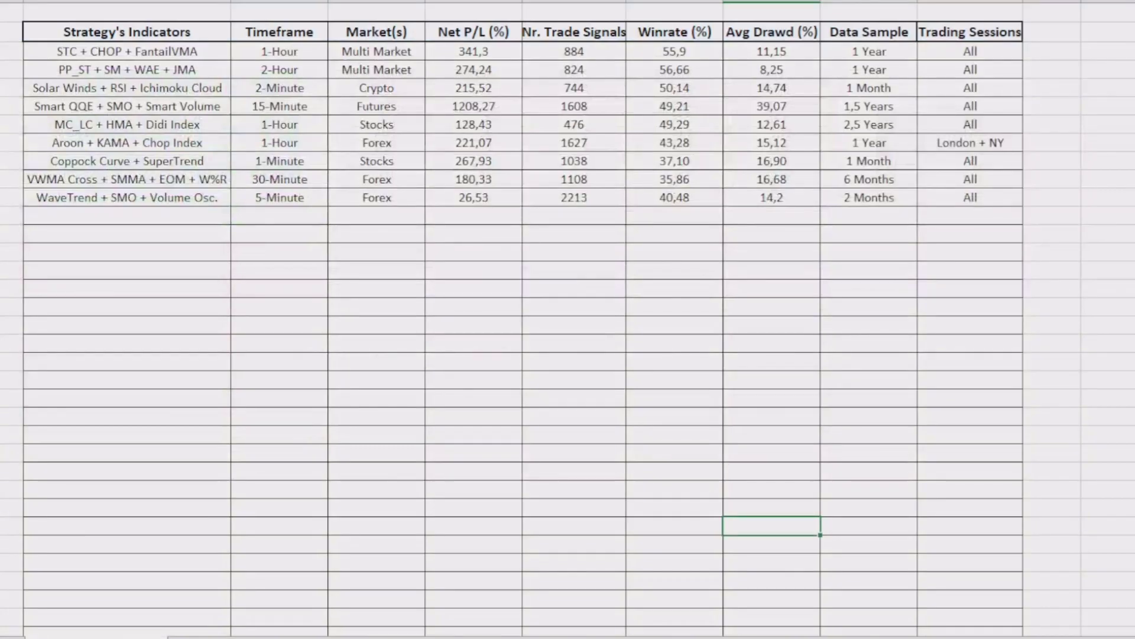
{"action": "left_click_drag", "start_coordinate": [63, 179], "coordinate": [967, 178]}
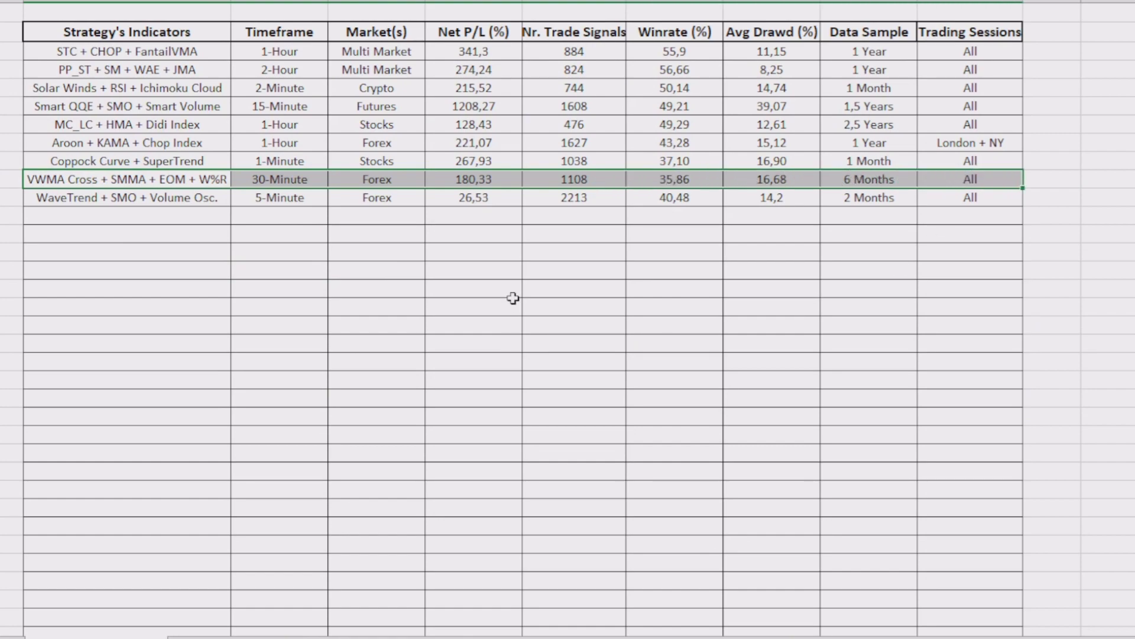
{"action": "left_click_drag", "start_coordinate": [147, 60], "coordinate": [988, 165]}
{"action": "left_click", "coordinate": [876, 336]}
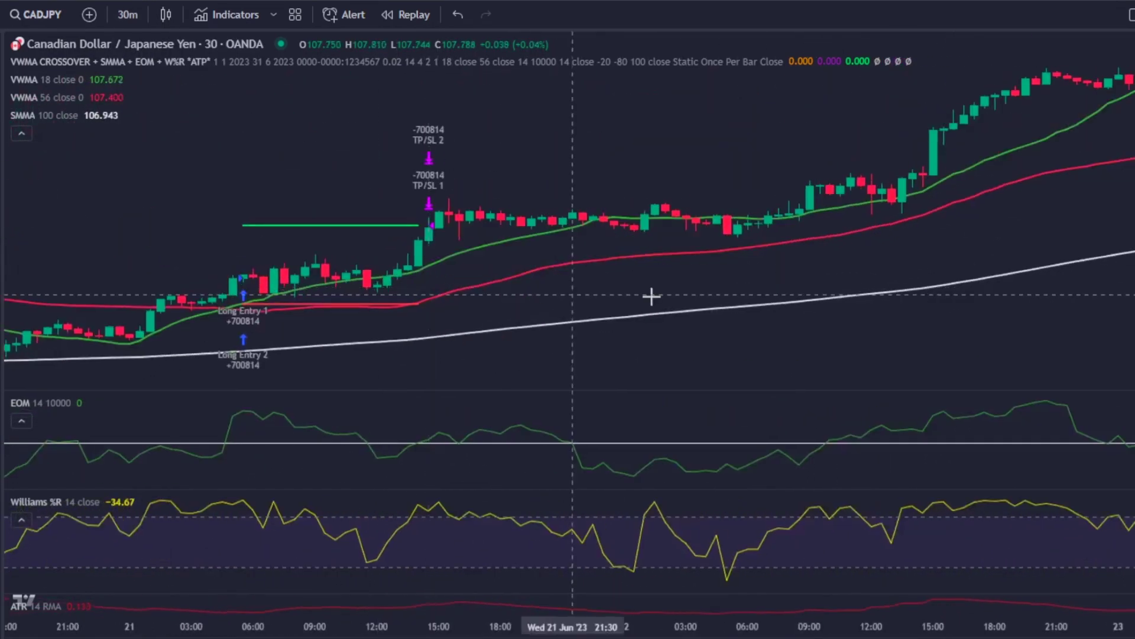
Pan the CADJPY 30-minute chart to later Long Entry 1 and 2 trades and their TP/SL exits
{"action": "left_click_drag", "start_coordinate": [651, 296], "coordinate": [503, 279]}
{"action": "left_click_drag", "start_coordinate": [681, 302], "coordinate": [532, 299]}
{"action": "left_click_drag", "start_coordinate": [814, 309], "coordinate": [310, 274]}
{"action": "left_click_drag", "start_coordinate": [505, 320], "coordinate": [380, 304]}
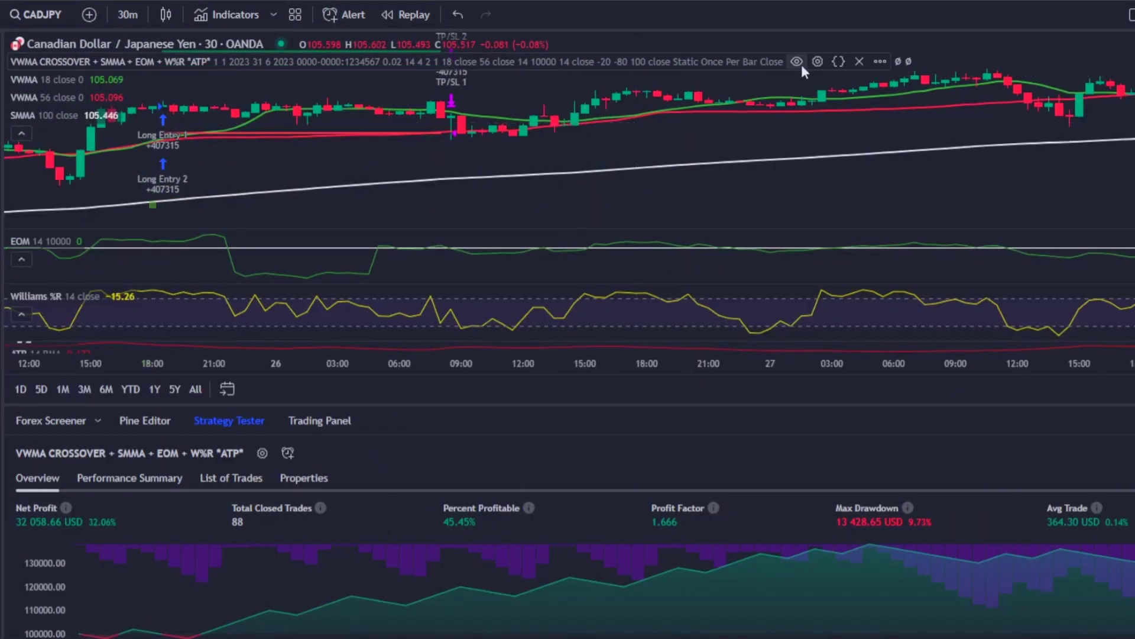
{"action": "left_click", "coordinate": [817, 62]}
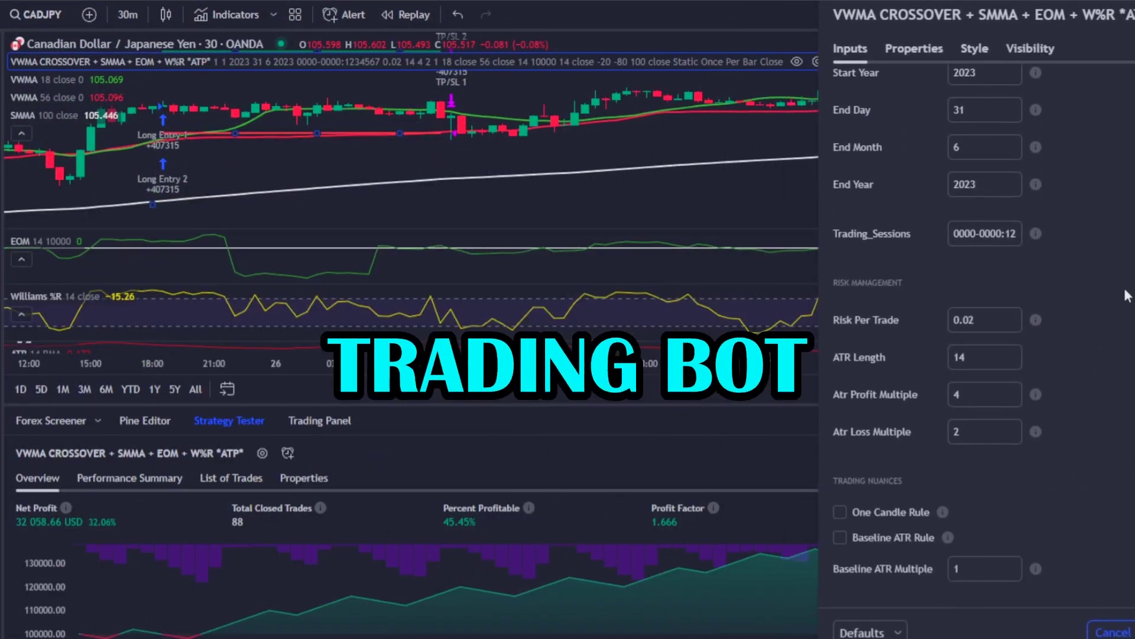
{"action": "scroll", "coordinate": [1128, 296], "scroll_direction": "down", "scroll_amount": 5}
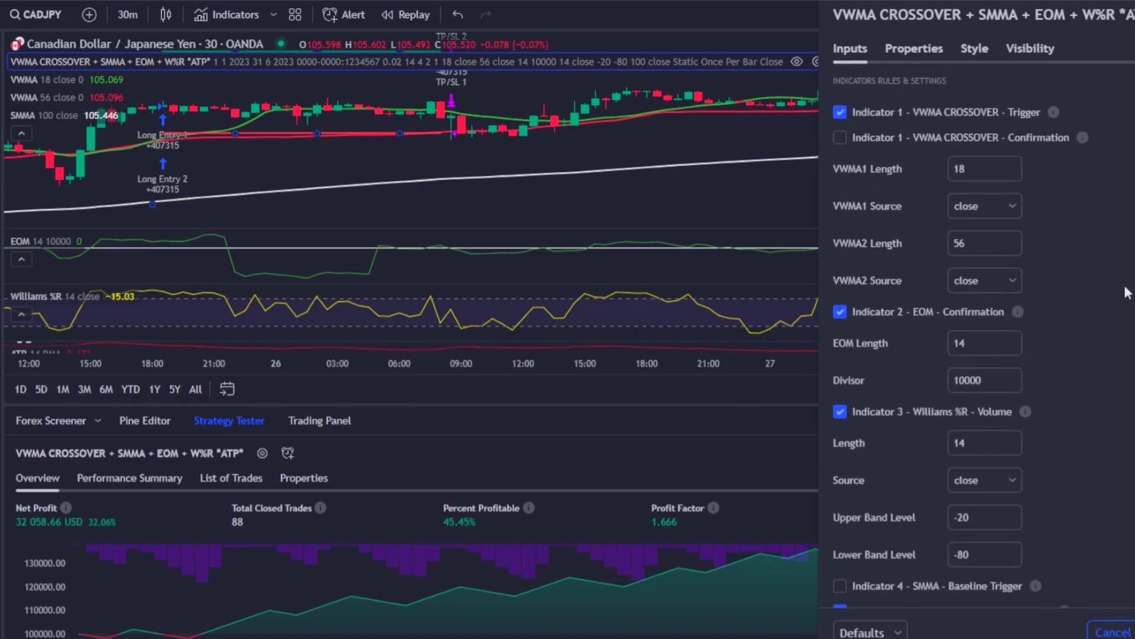
{"action": "scroll", "coordinate": [1118, 281], "scroll_direction": "down", "scroll_amount": 5}
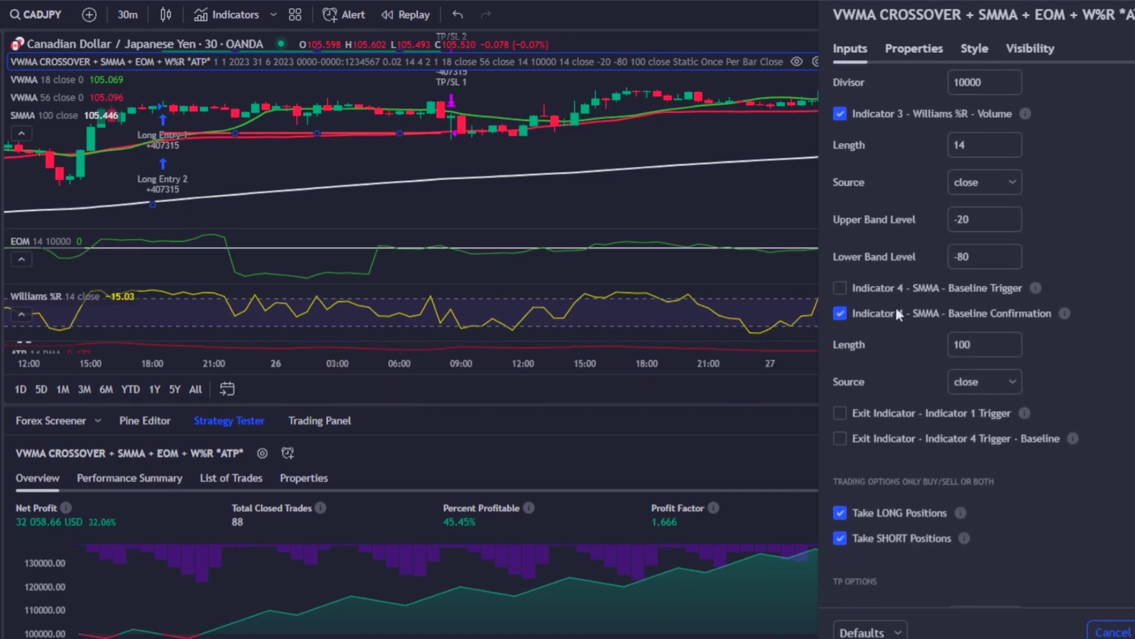
{"action": "left_click", "coordinate": [889, 314]}
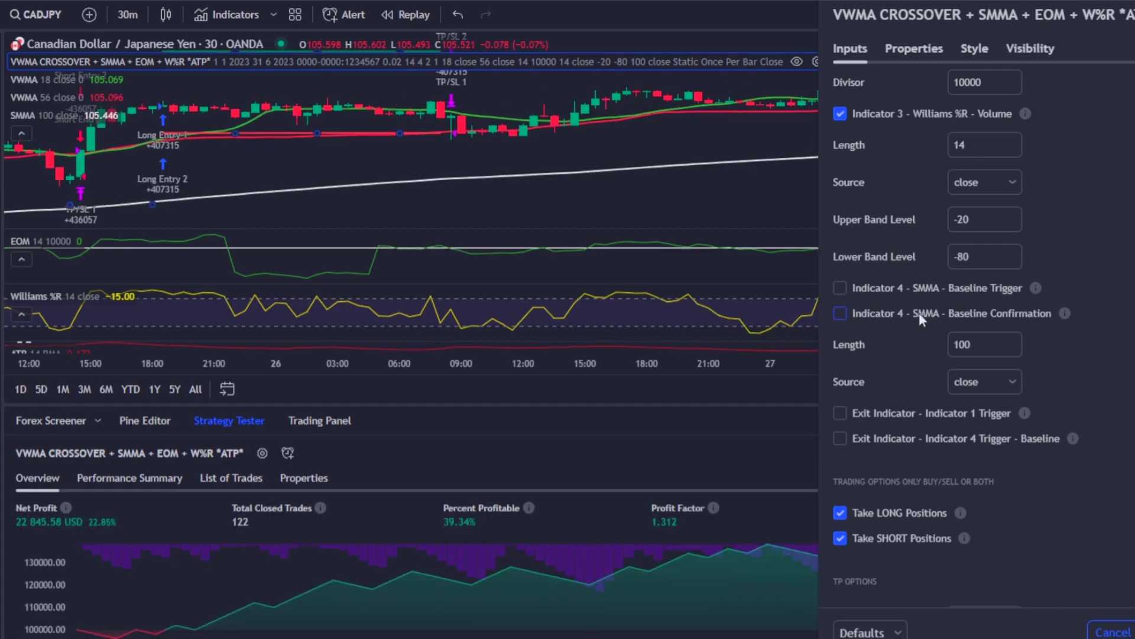
{"action": "left_click", "coordinate": [919, 312]}
{"action": "scroll", "coordinate": [975, 319], "scroll_direction": "down", "scroll_amount": 10}
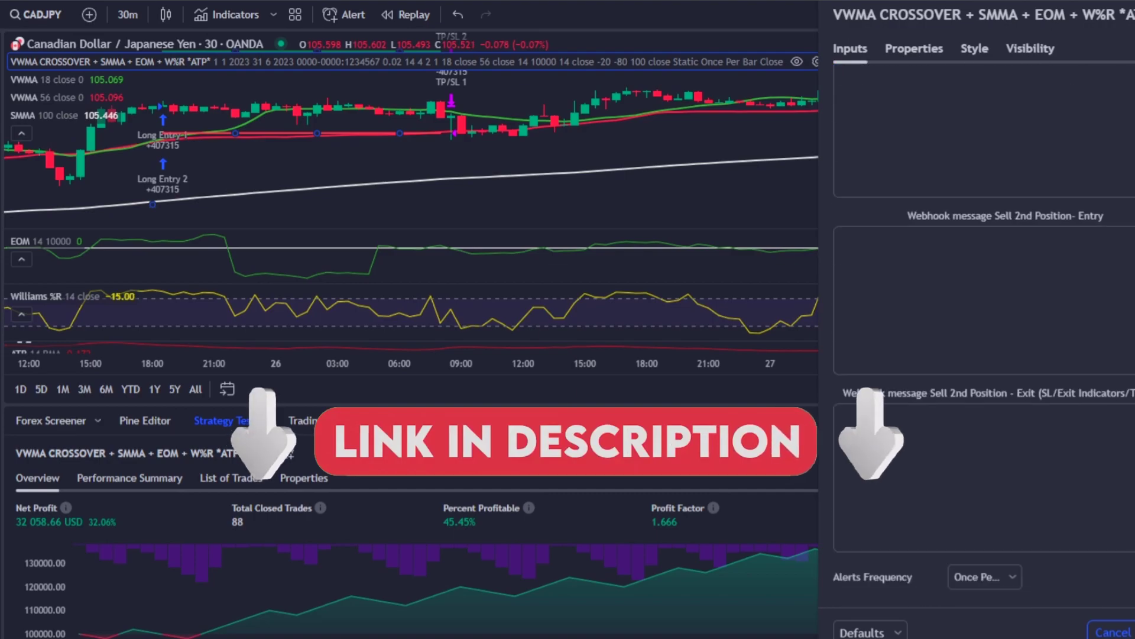
{"action": "left_click", "coordinate": [1127, 634]}
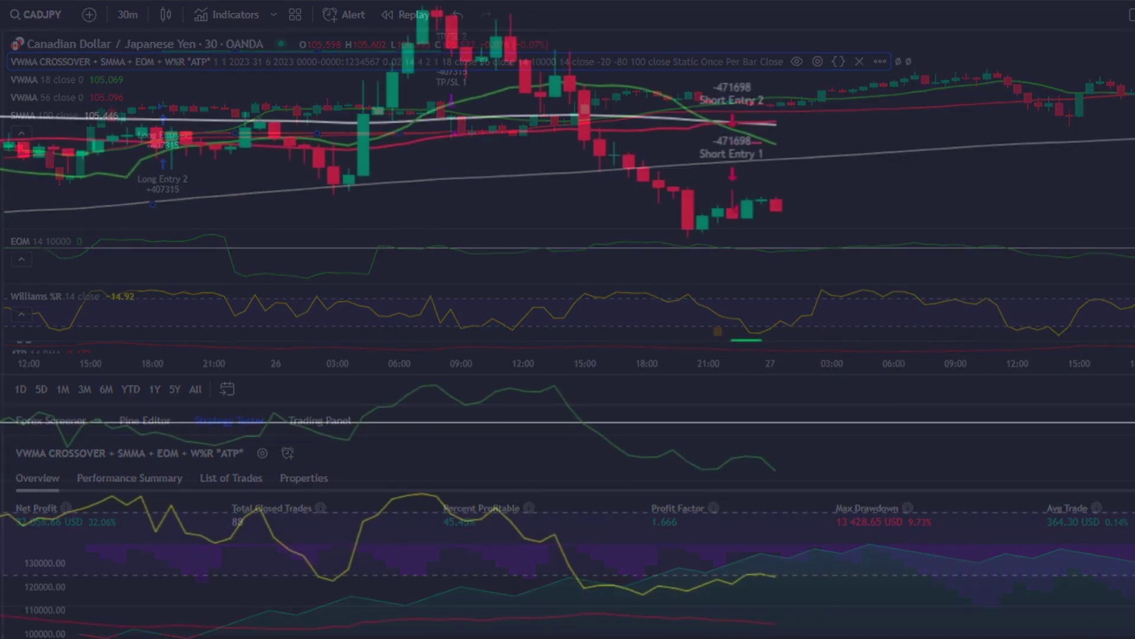